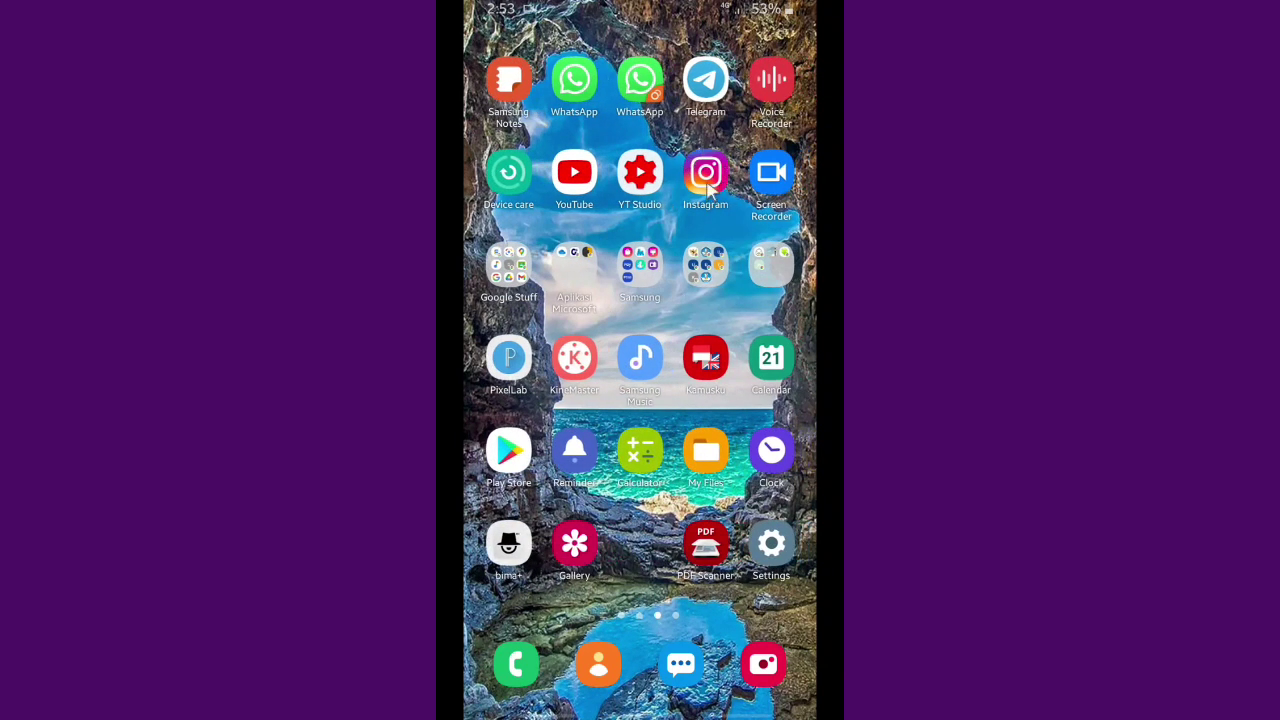
# Launch Instagram, swipe the first post's carousel, scroll the home feed, and go to Explore
pyautogui.click(710, 180)
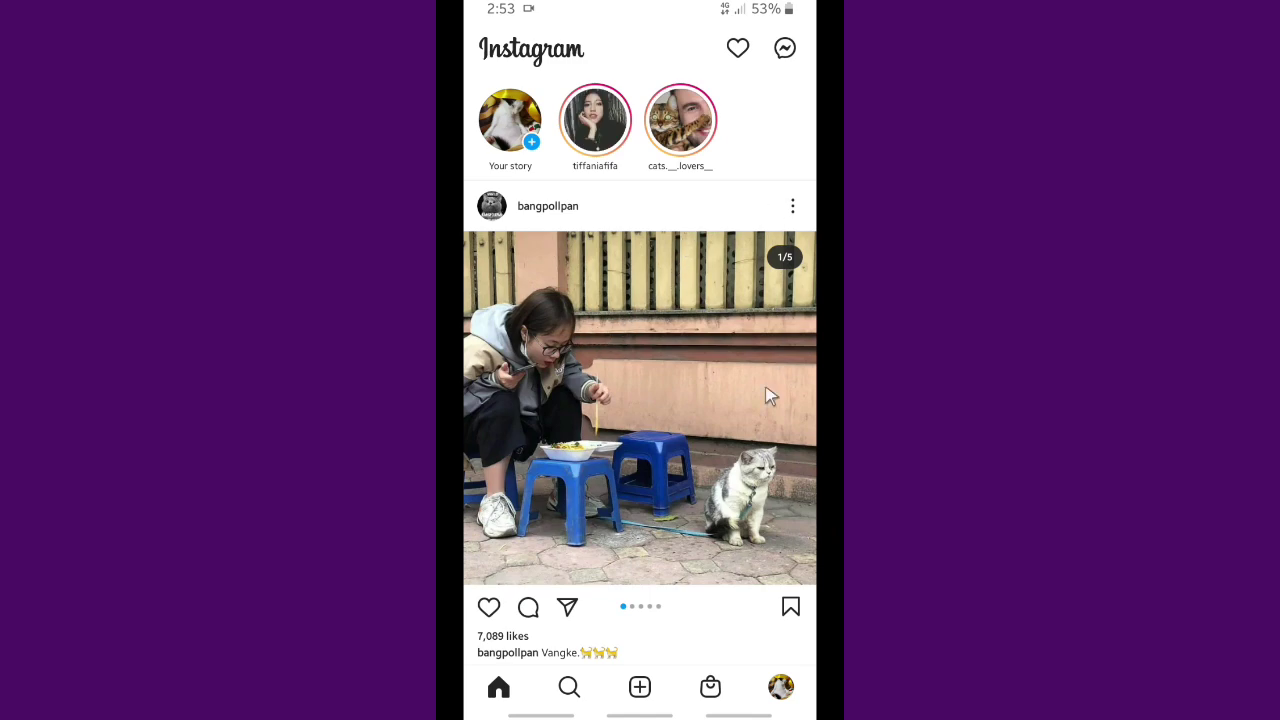
pyautogui.moveTo(779, 443); pyautogui.dragTo(620, 445)
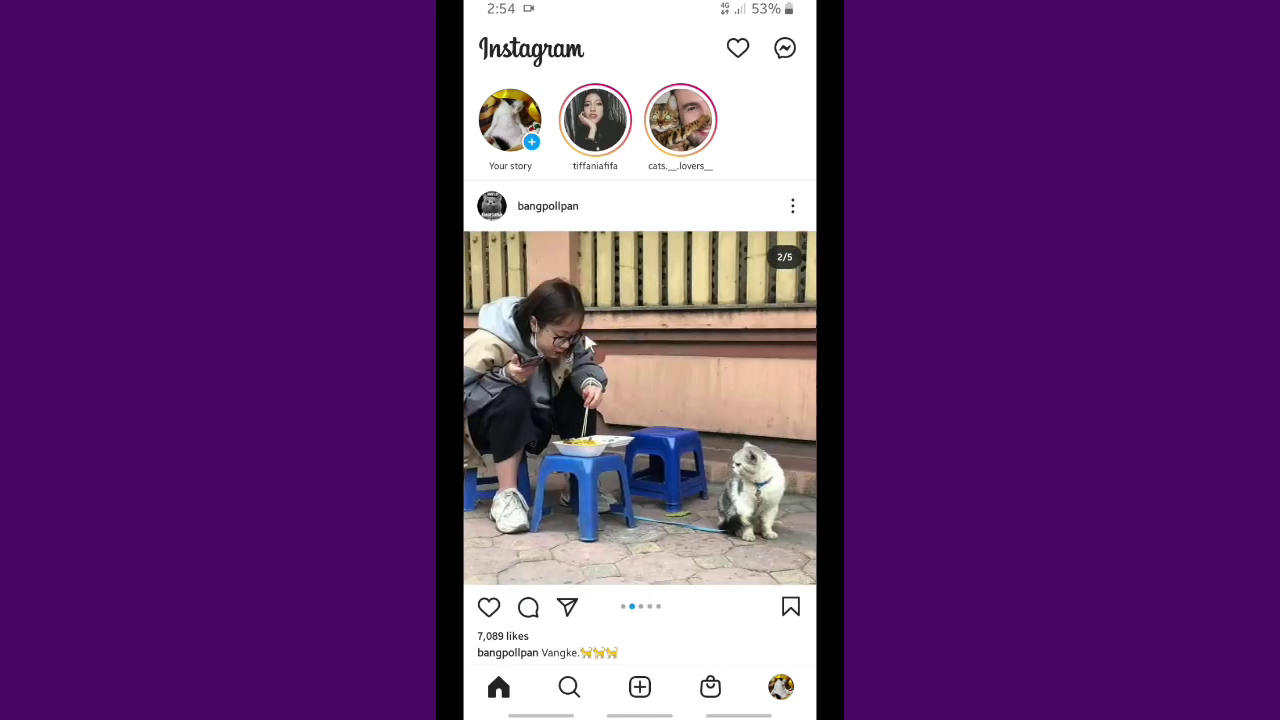
pyautogui.scroll(-3, 604, 590)
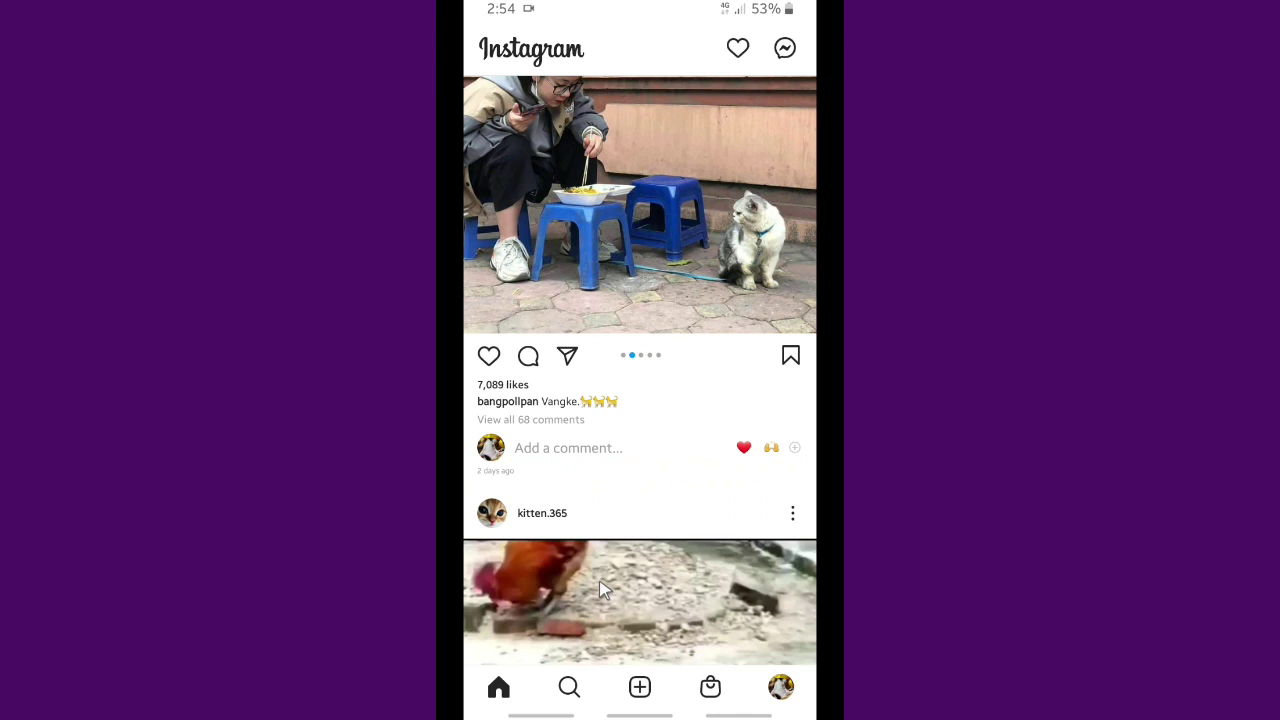
pyautogui.scroll(-3, 600, 575)
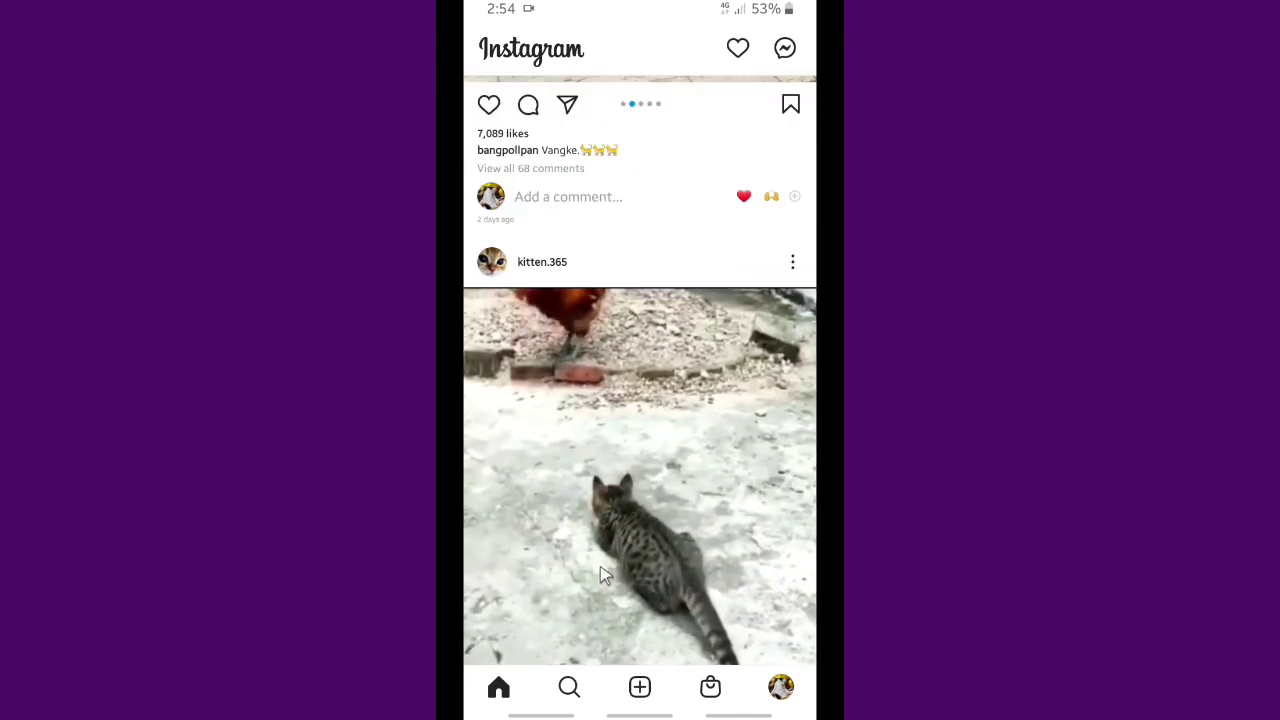
pyautogui.scroll(-1, 600, 575)
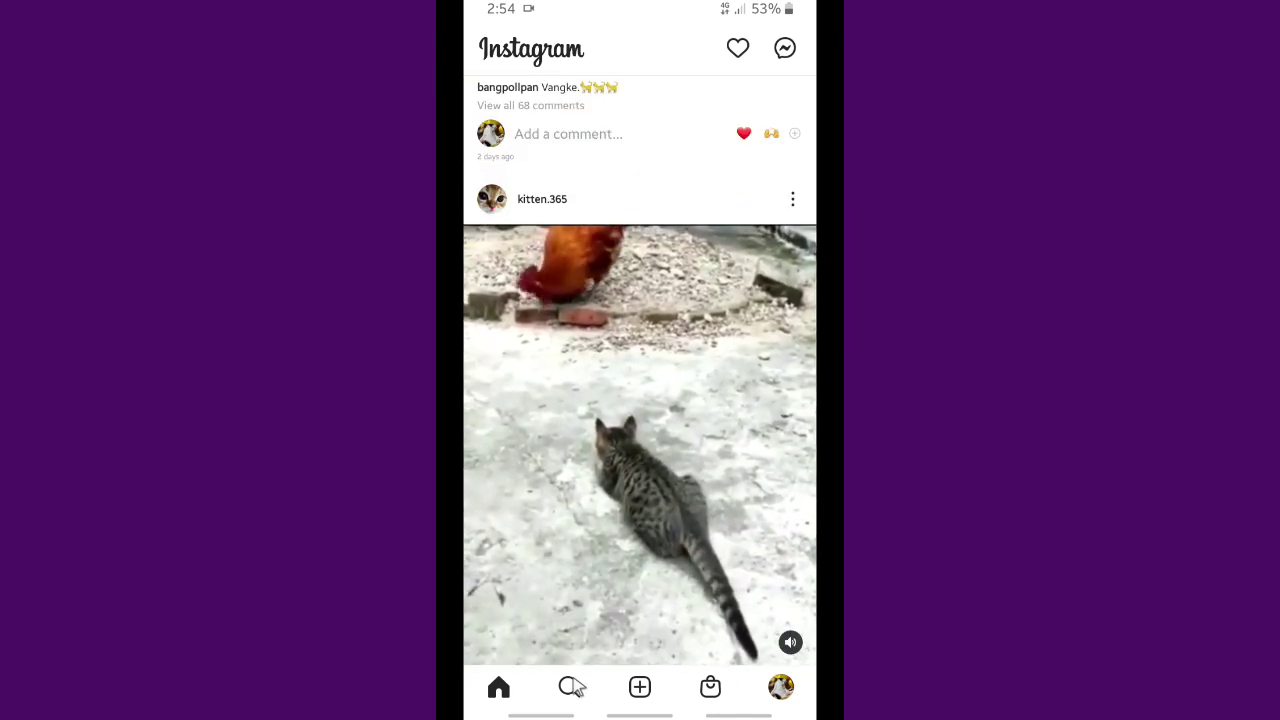
pyautogui.scroll(-1, 590, 630)
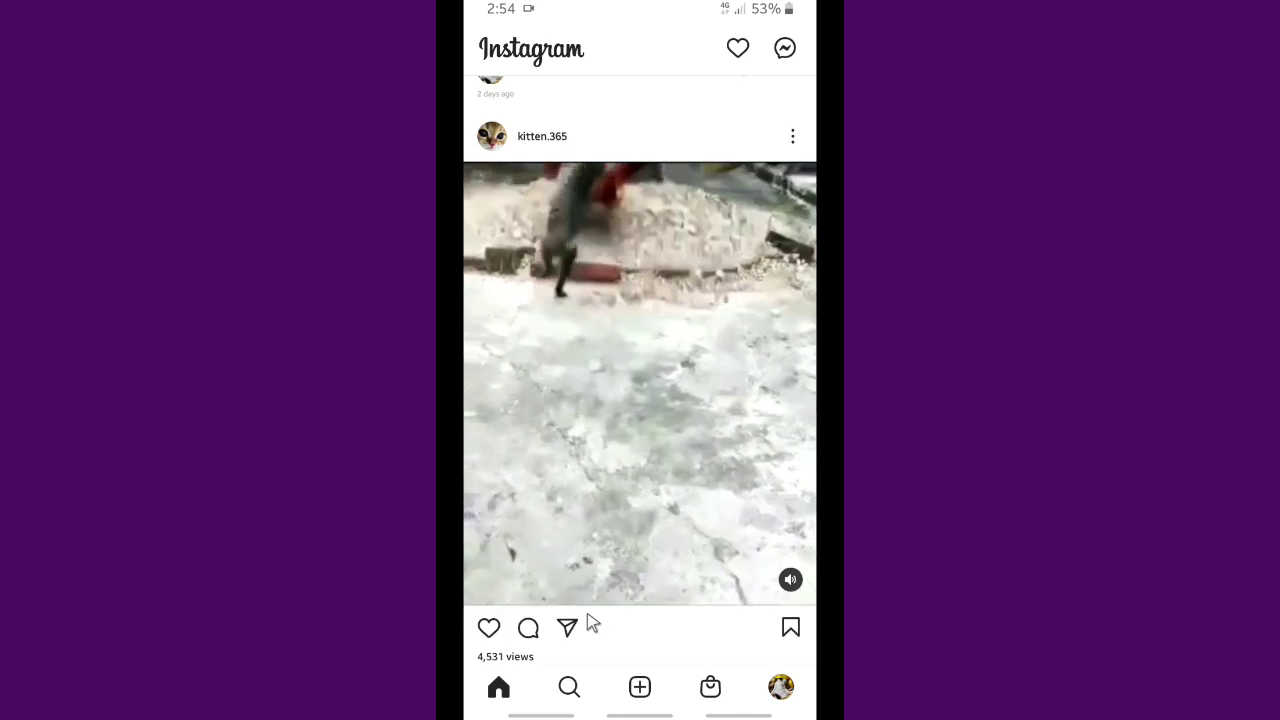
pyautogui.click(568, 688)
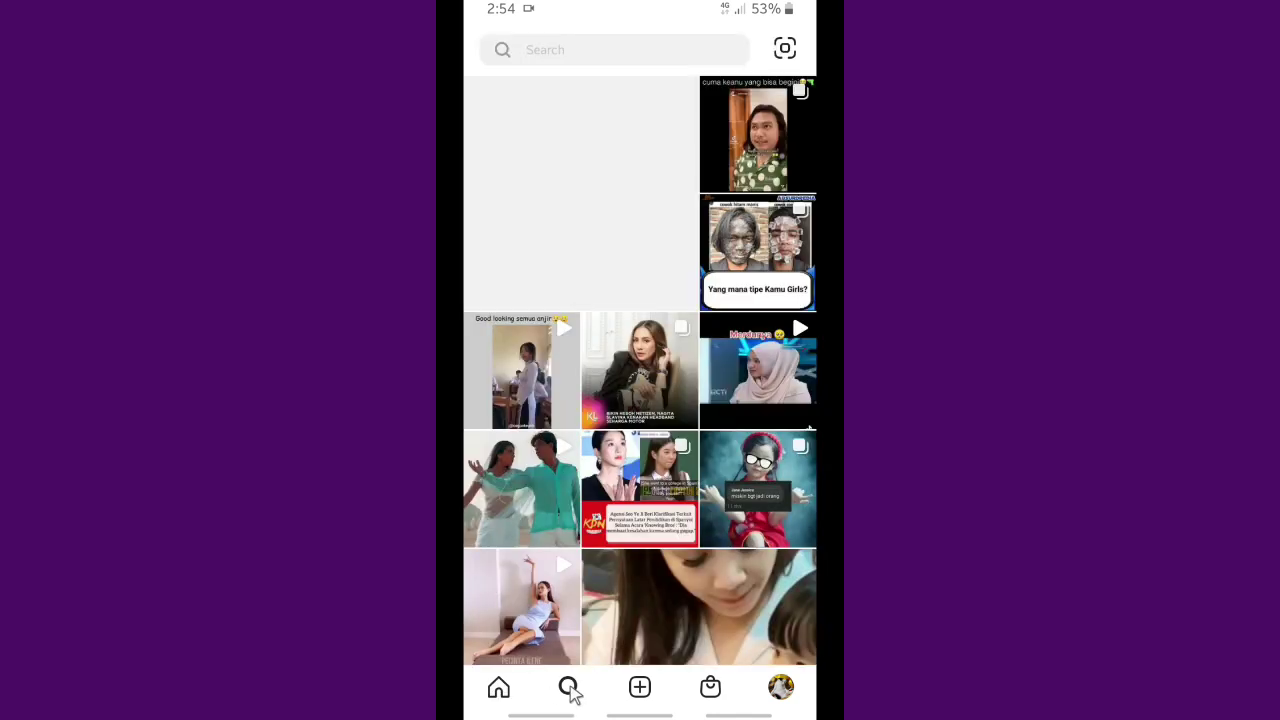
# Search 'dag', open the dagelan profile, and play its roadside motorbike video
pyautogui.click(582, 52)
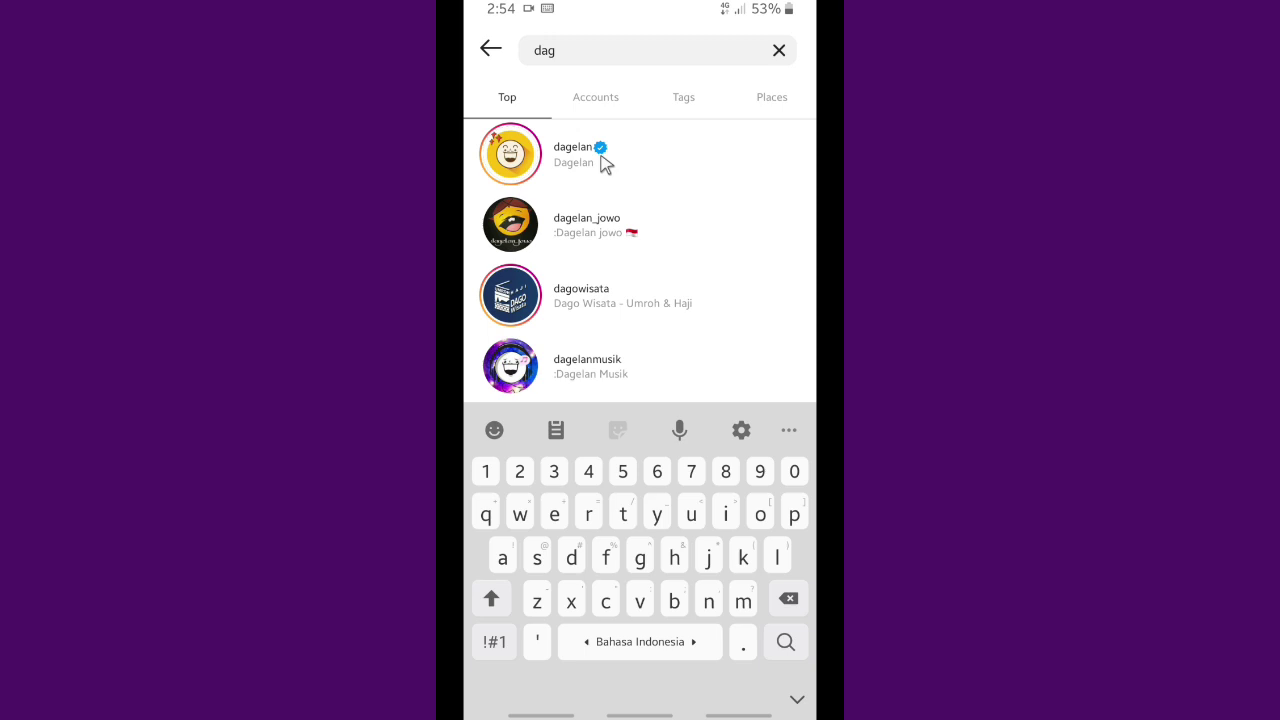
pyautogui.click(606, 164)
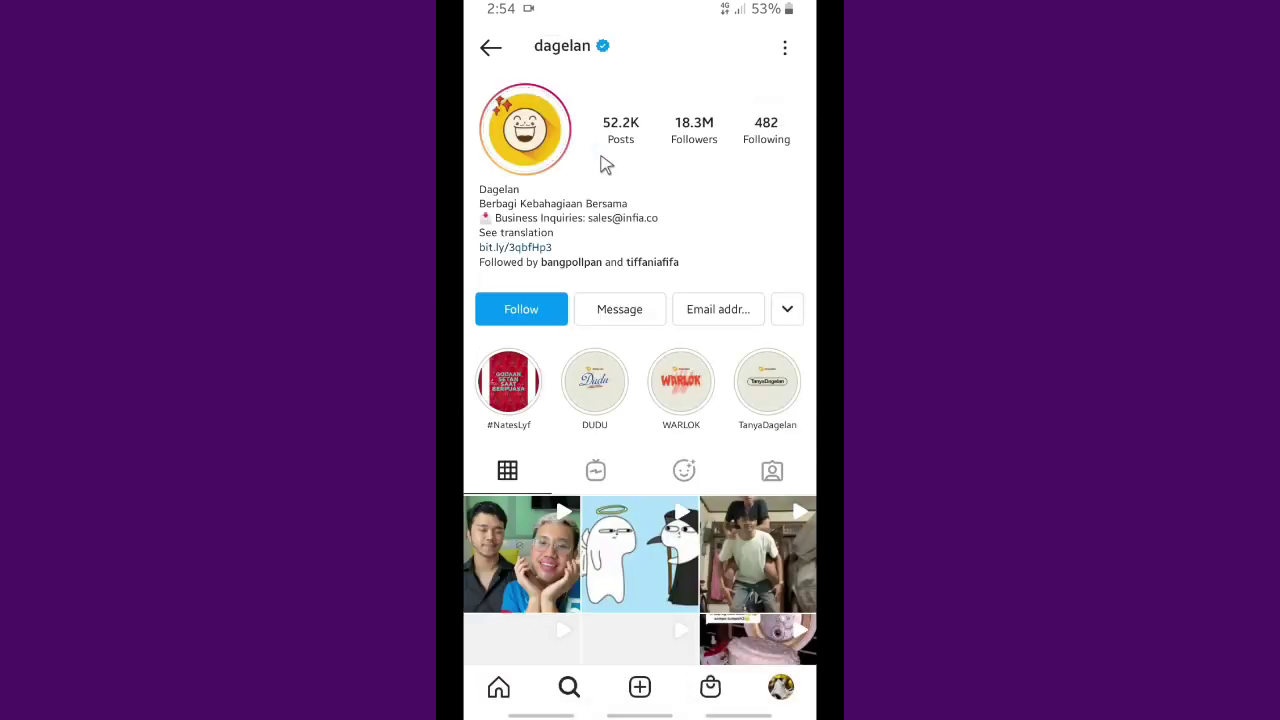
pyautogui.scroll(-4, 612, 466)
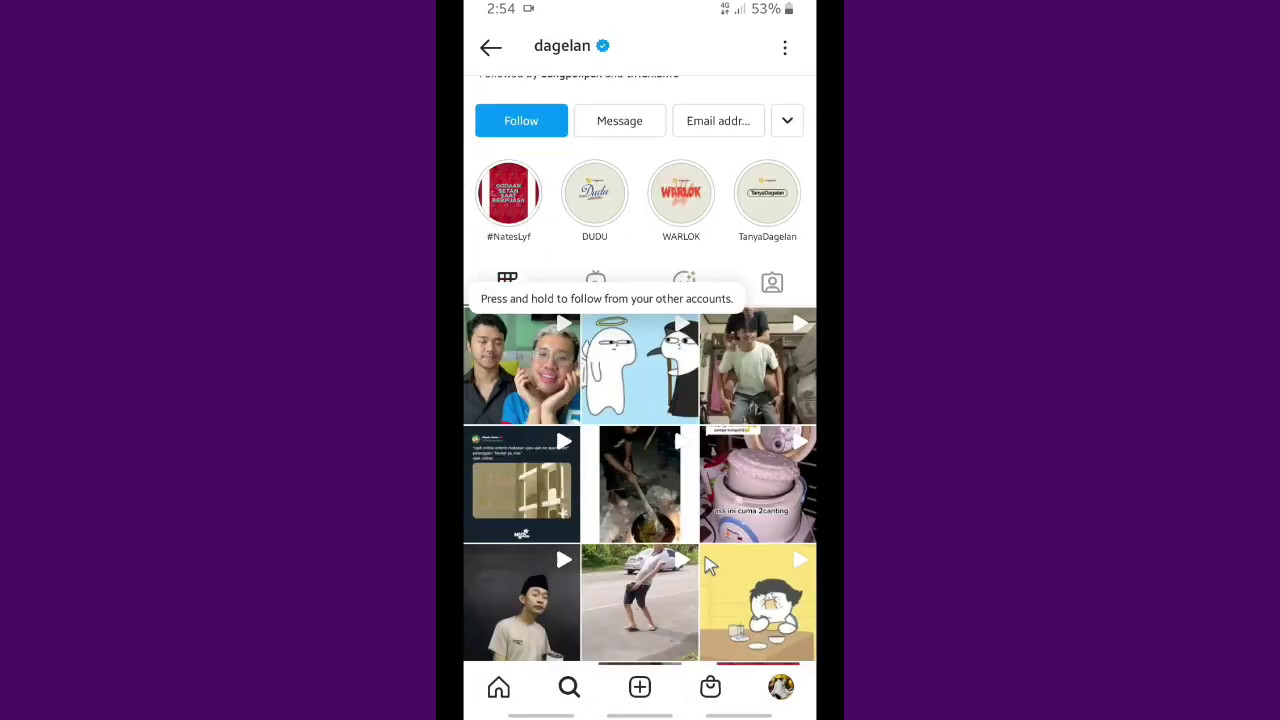
pyautogui.click(677, 612)
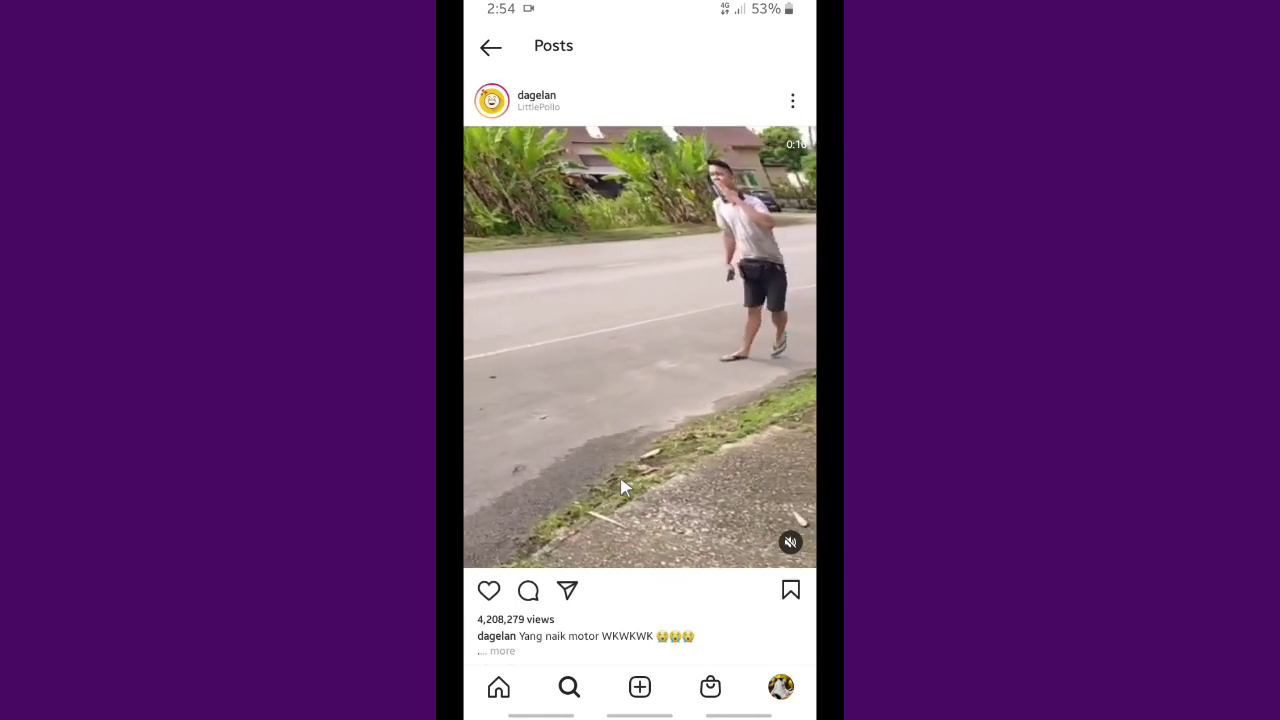
# Double-tap to like the dagelan video and bring up the post's three-dot options menu
pyautogui.doubleClick(639, 370)
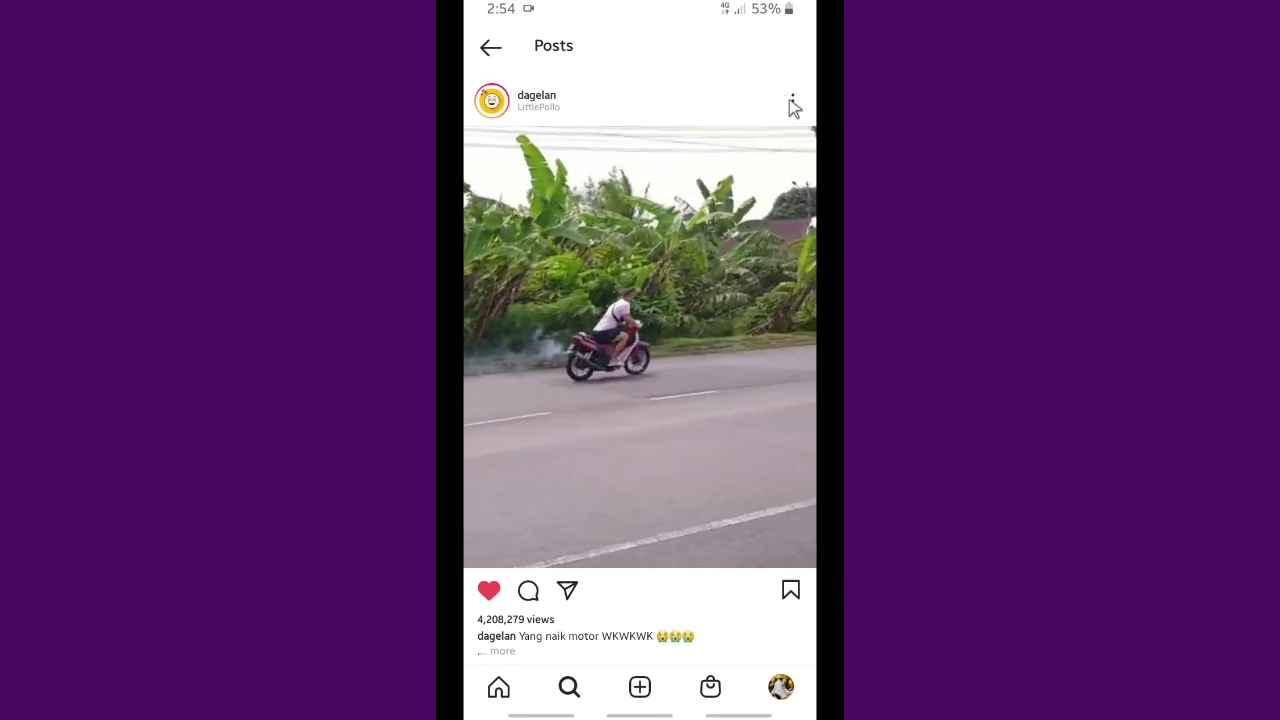
pyautogui.click(793, 103)
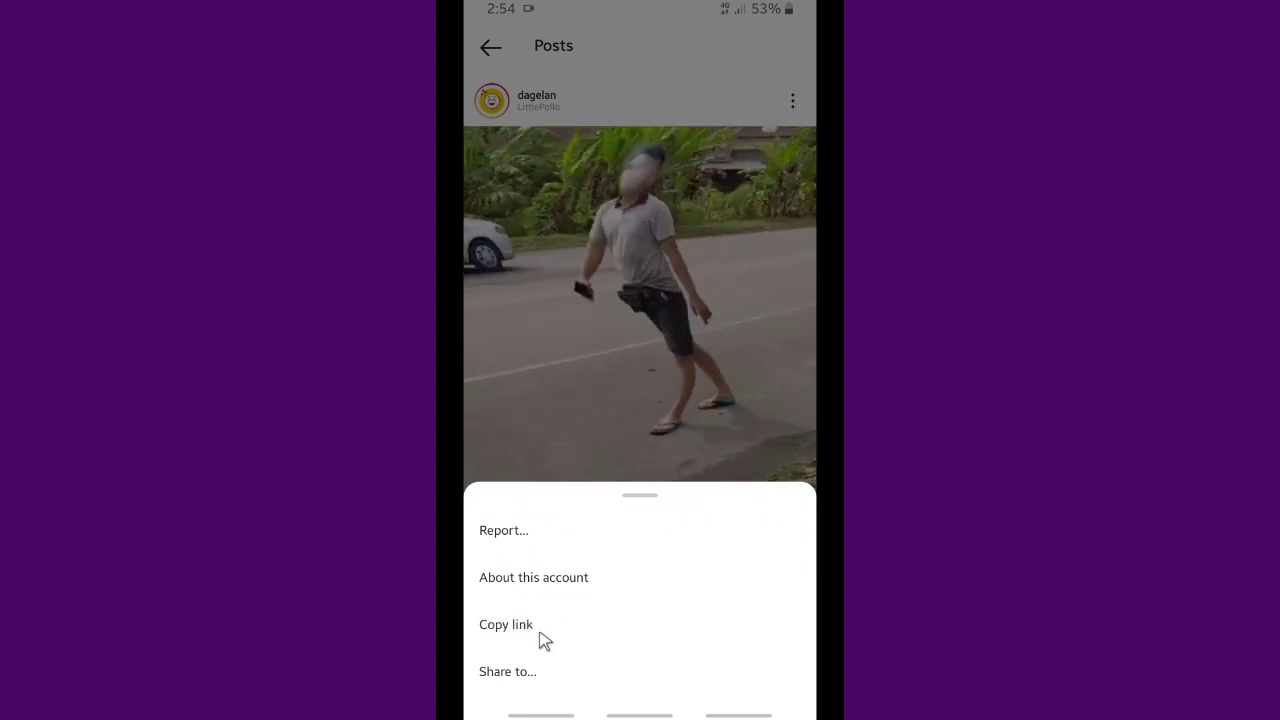
# Copy the dagelan post's link and return to the Android home screen
pyautogui.click(510, 624)
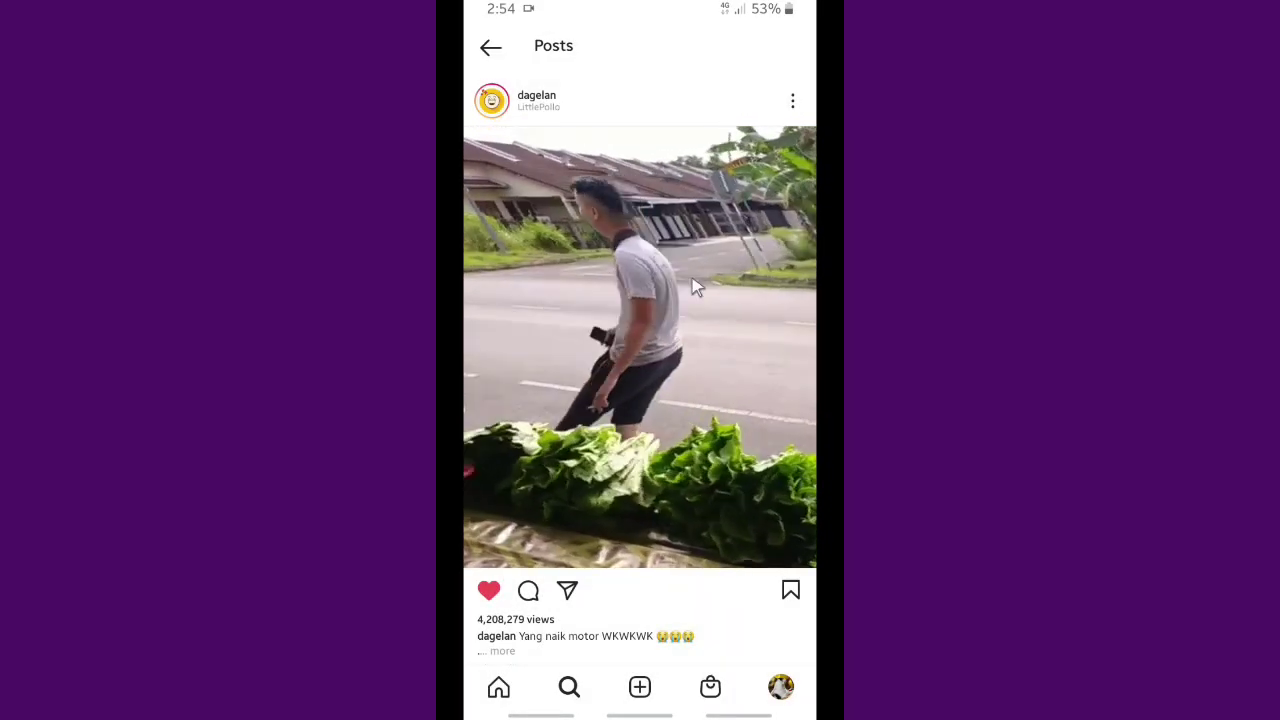
pyautogui.moveTo(697, 589); pyautogui.dragTo(652, 369)
pyautogui.scroll(1, 648, 358)
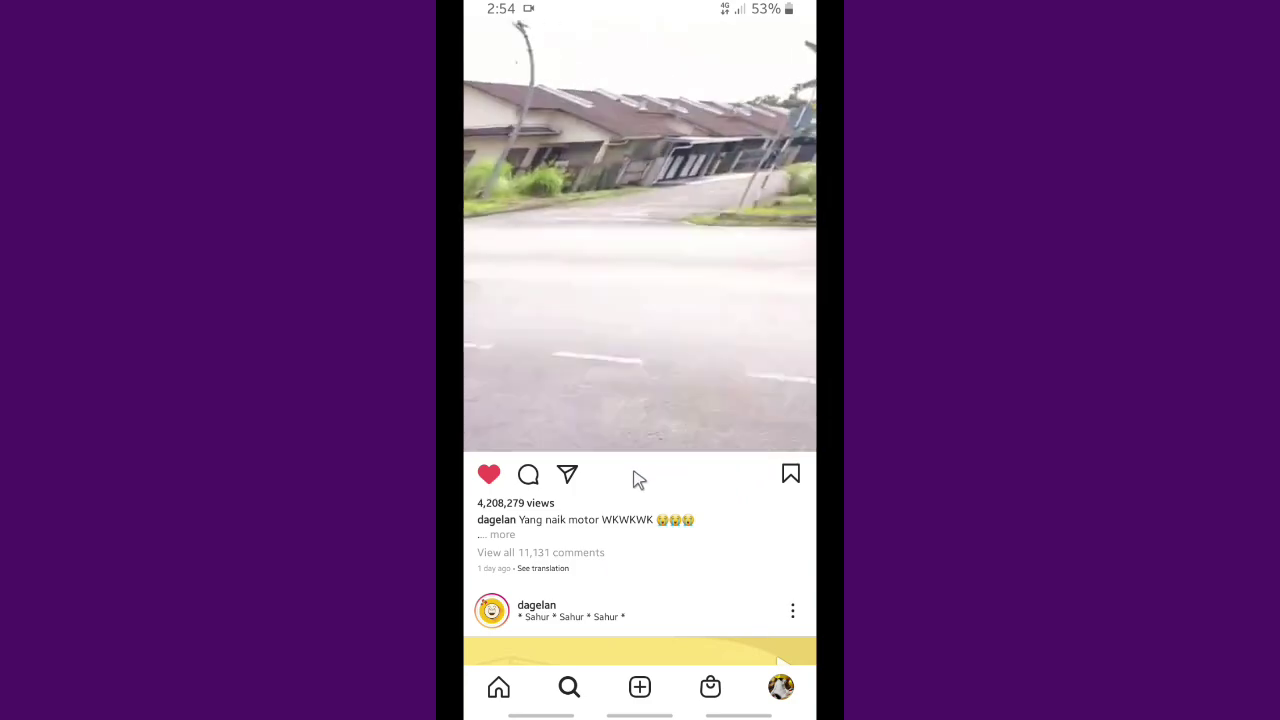
pyautogui.scroll(1, 663, 174)
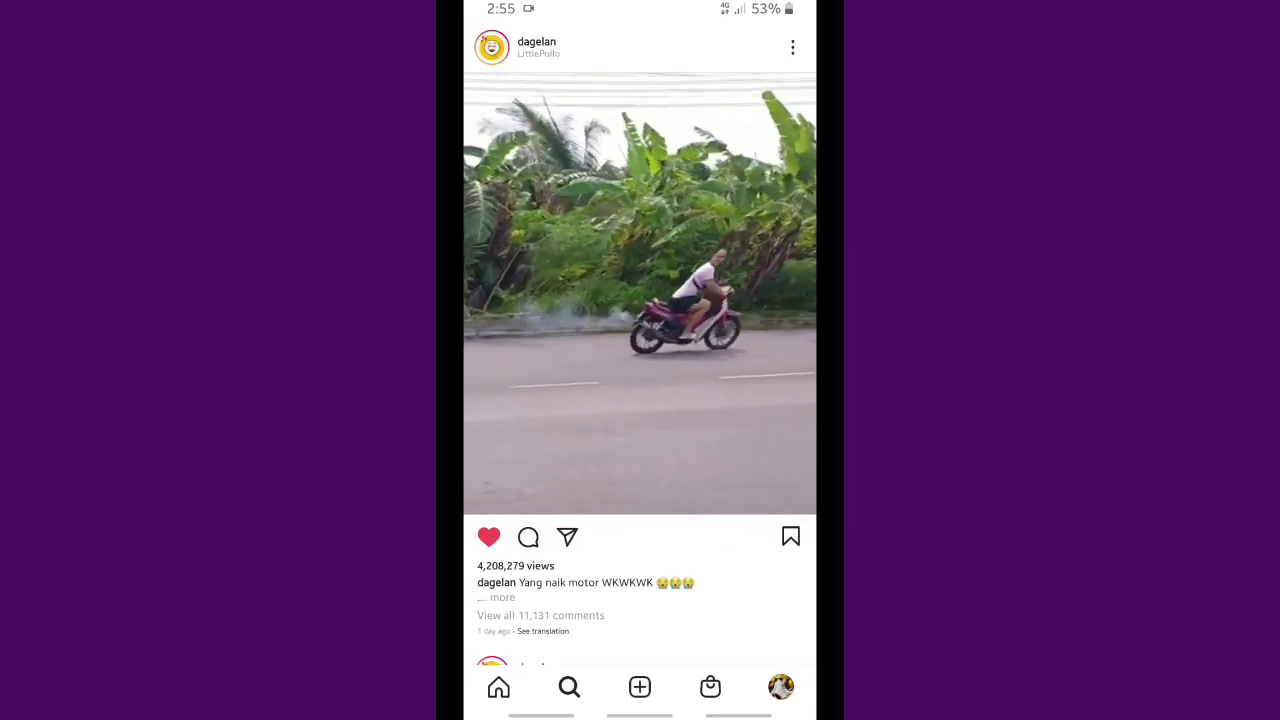
pyautogui.click(617, 712)
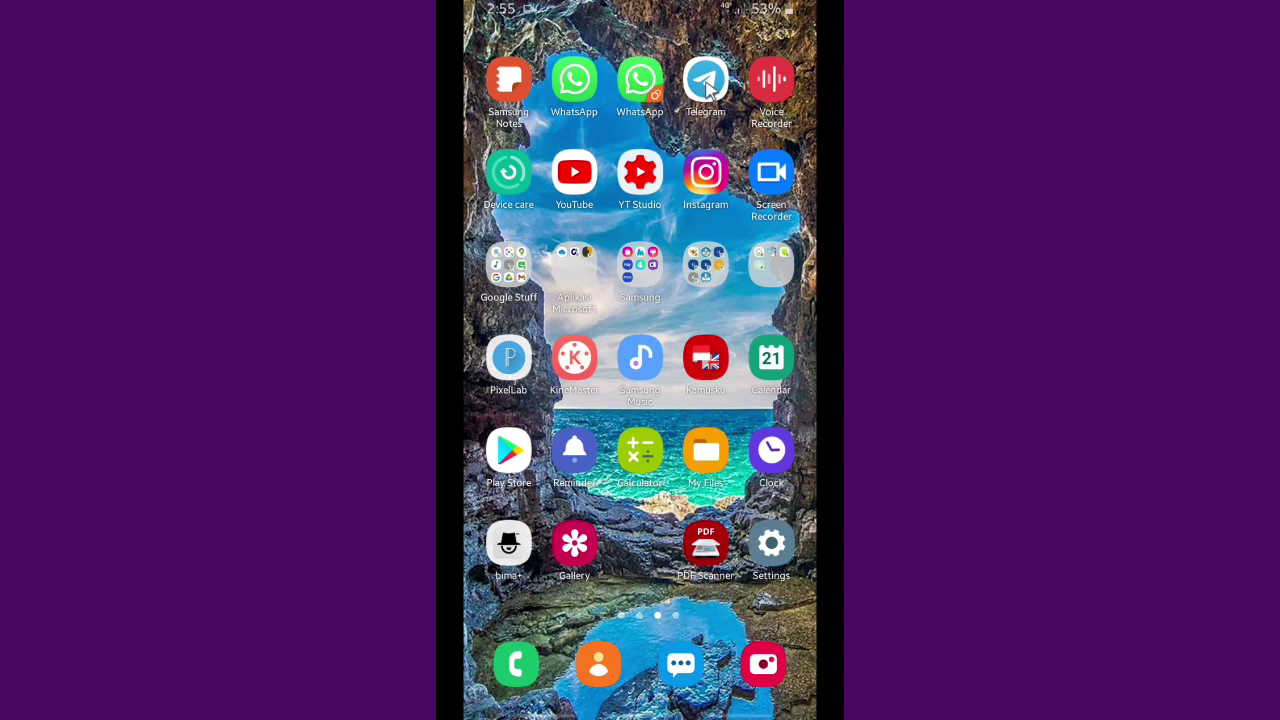
# Open Telegram and run a global search for 'insta save' to list saver bots
pyautogui.click(705, 82)
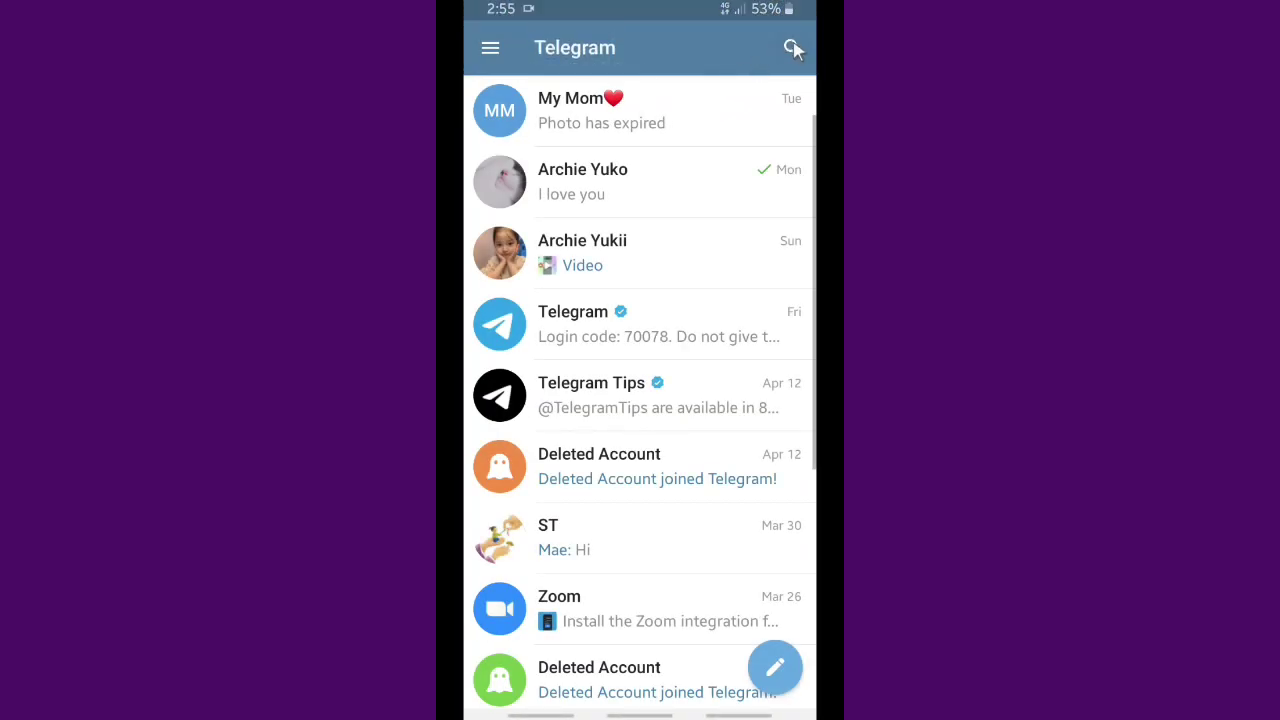
pyautogui.click(791, 48)
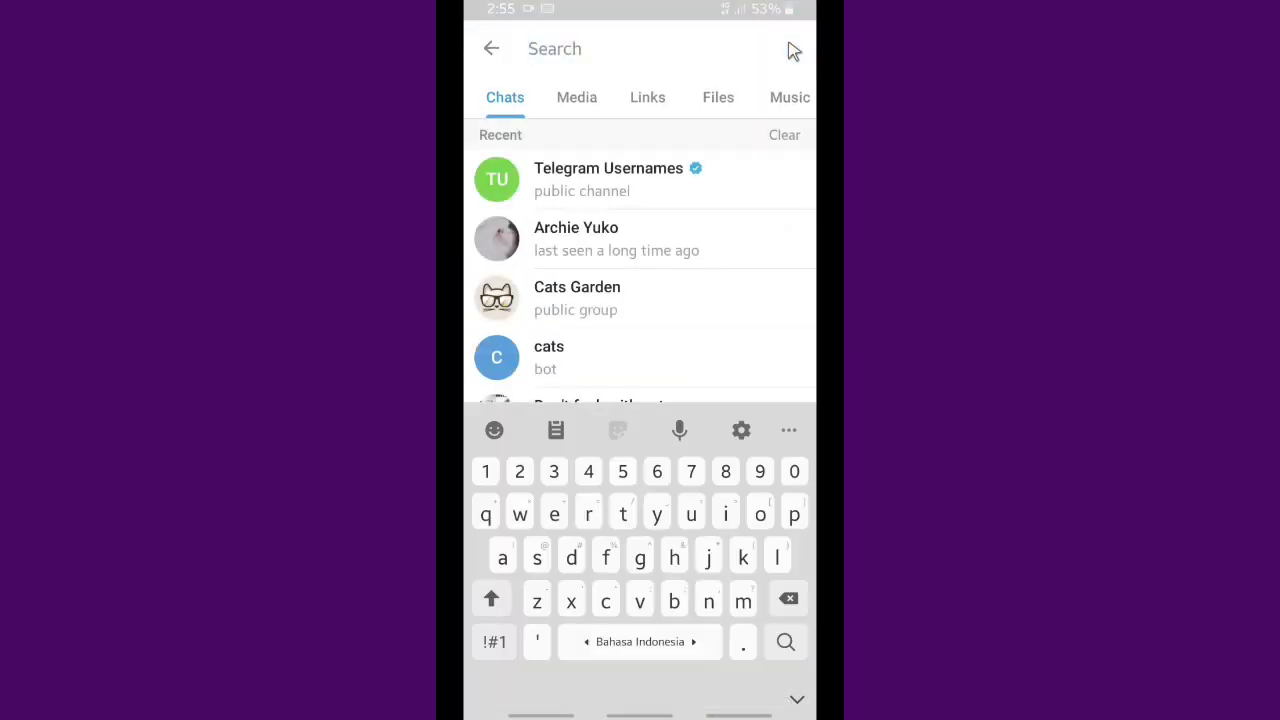
pyautogui.write('ins')
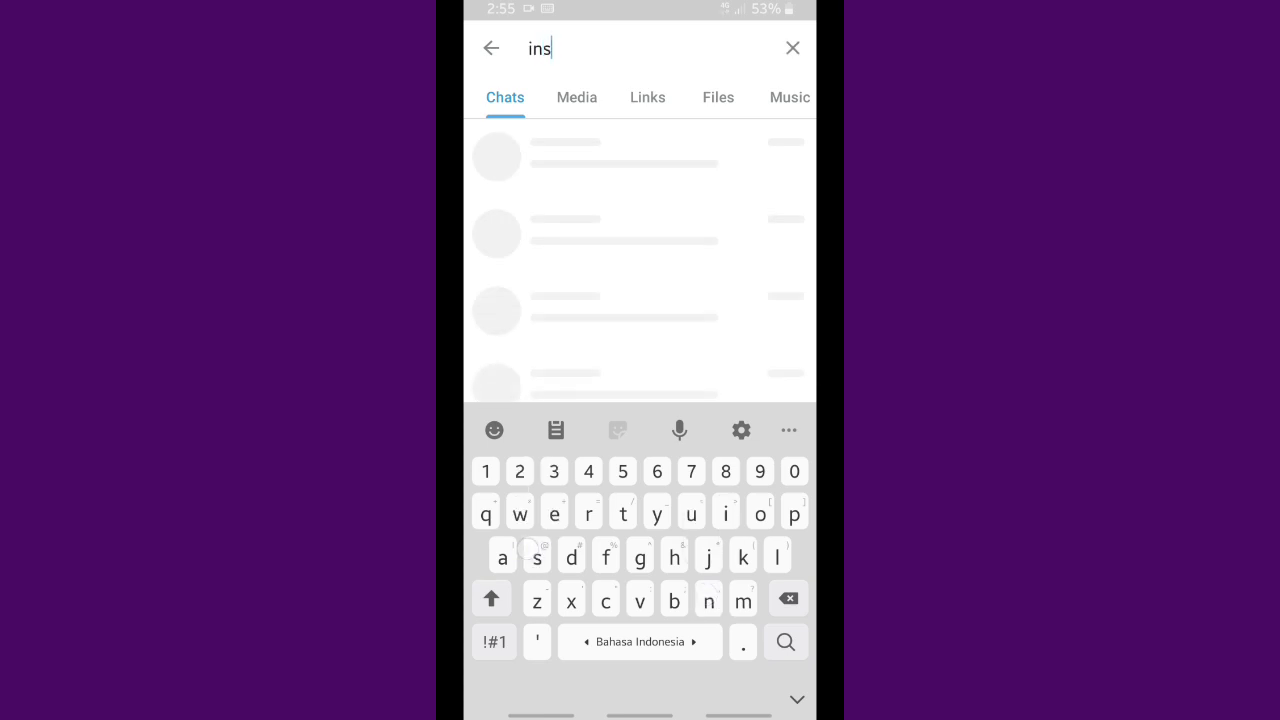
pyautogui.write('ta save')
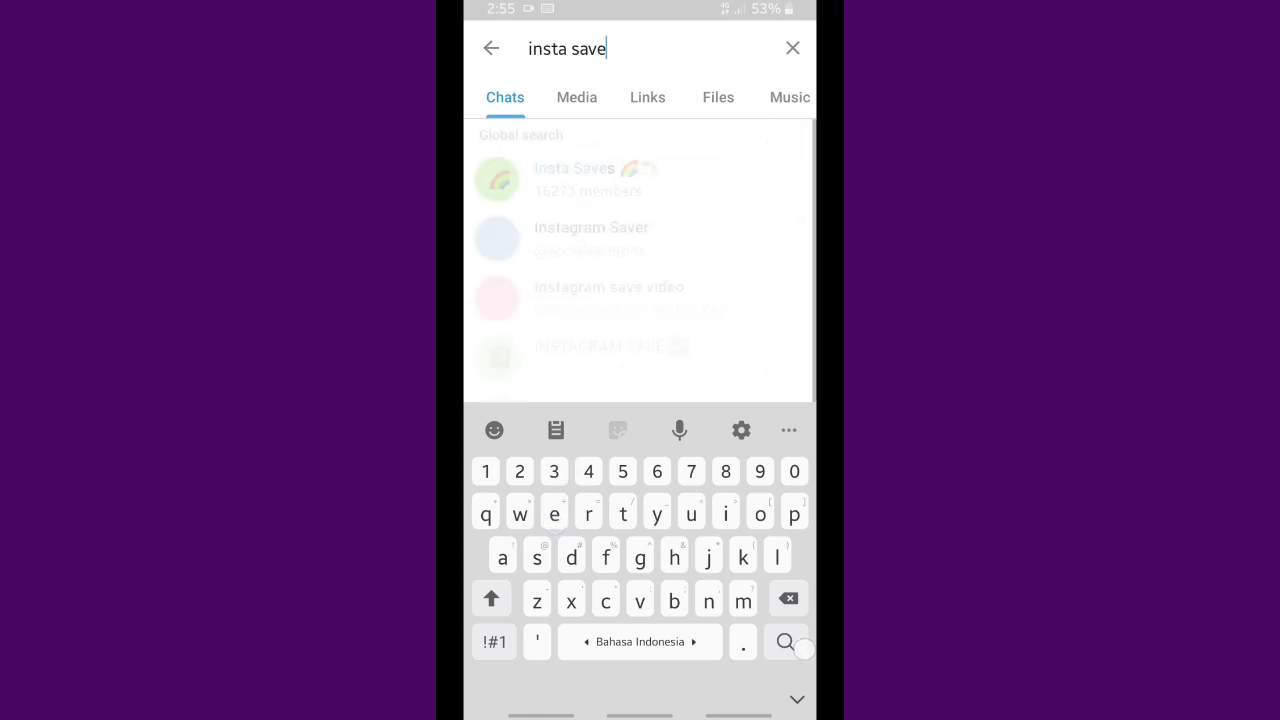
pyautogui.click(800, 644)
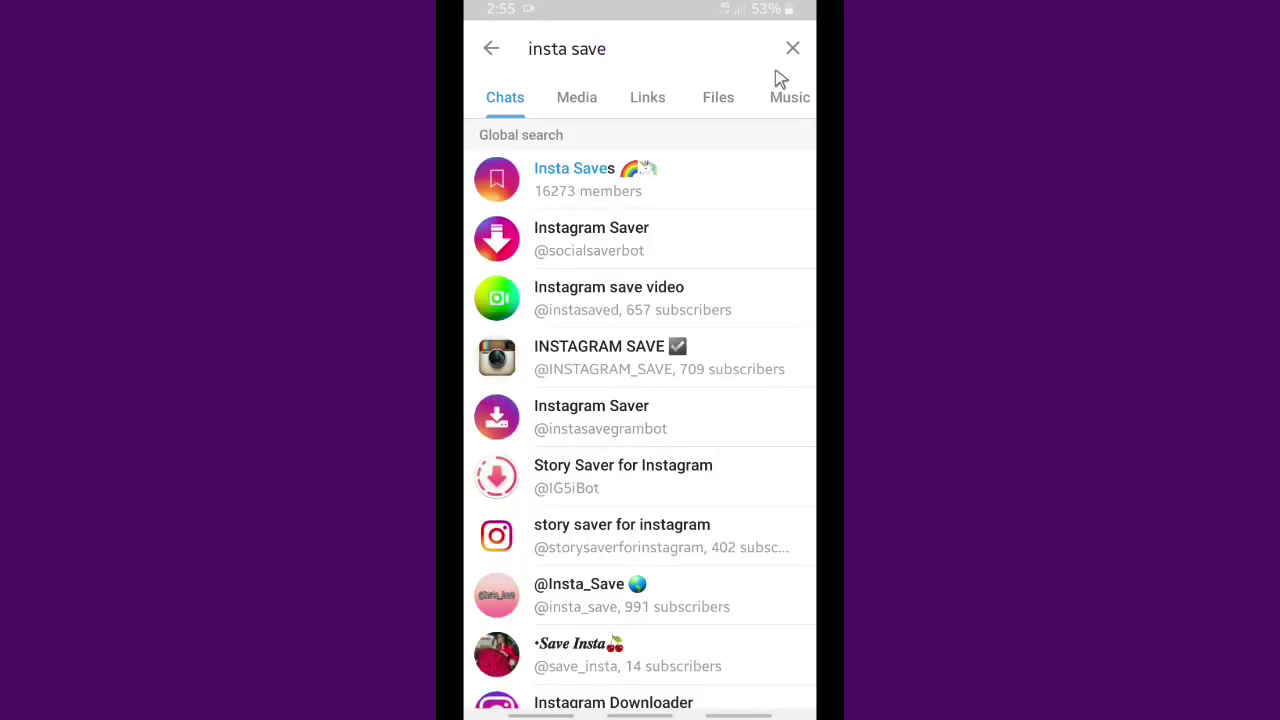
pyautogui.scroll(-1, 628, 492)
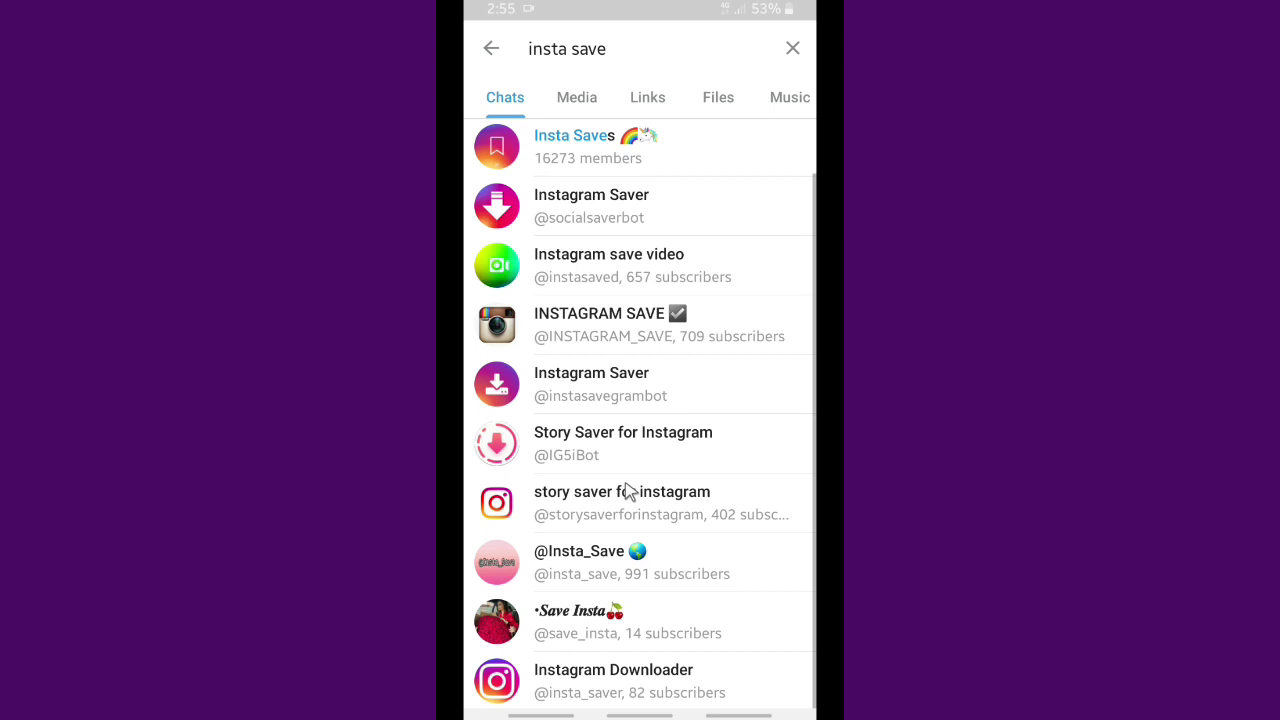
pyautogui.scroll(1, 626, 490)
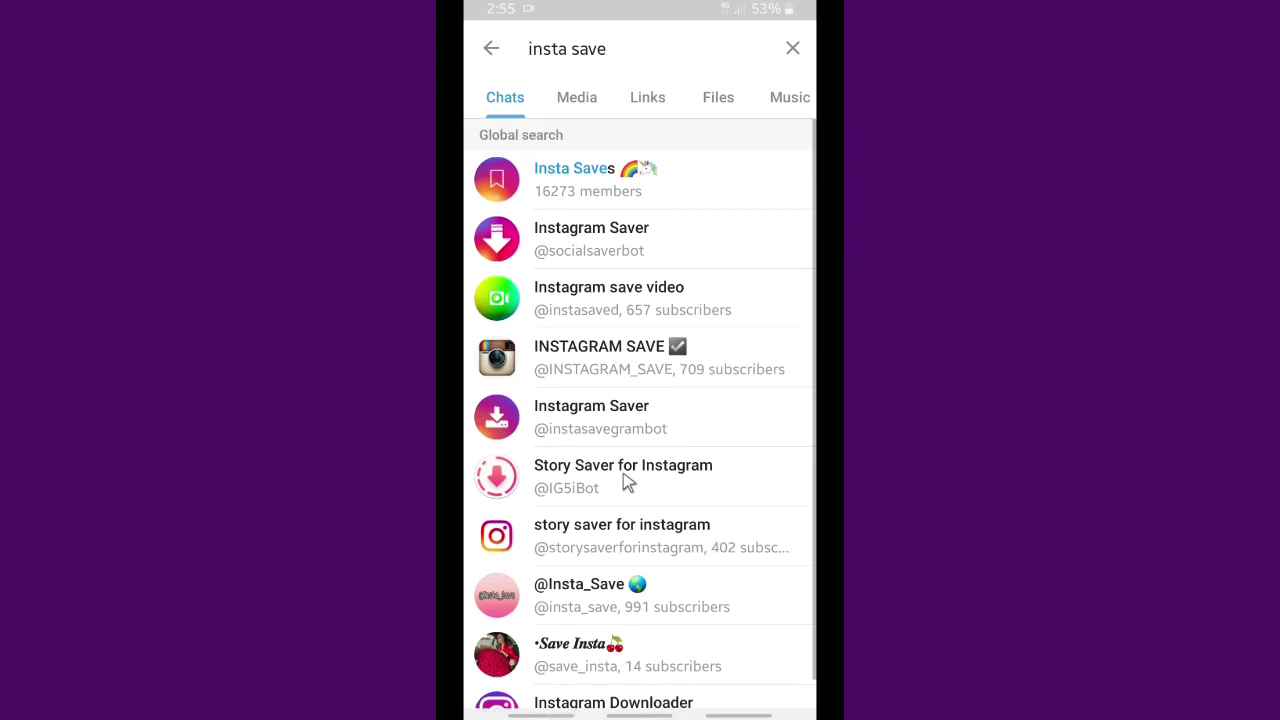
pyautogui.click(571, 49)
# Change the query to 'instasave' and open the InstaSave bot's chat
pyautogui.press('BackSpace')
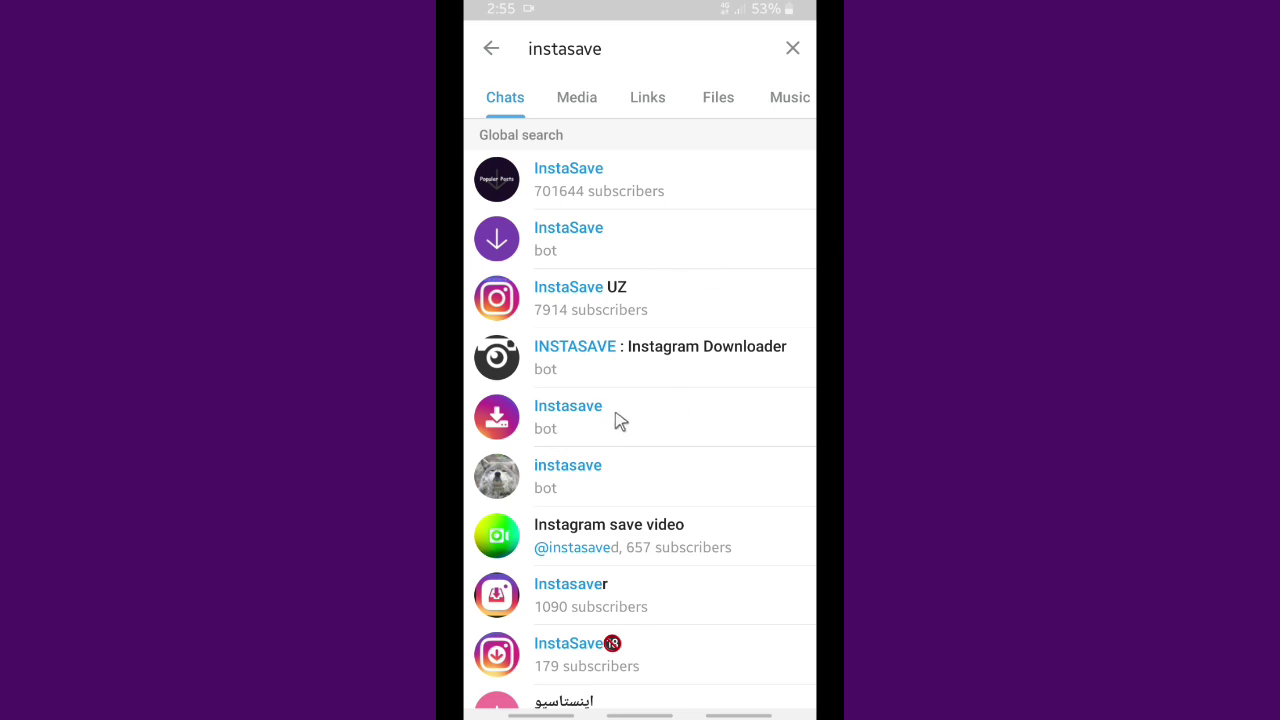
pyautogui.click(615, 255)
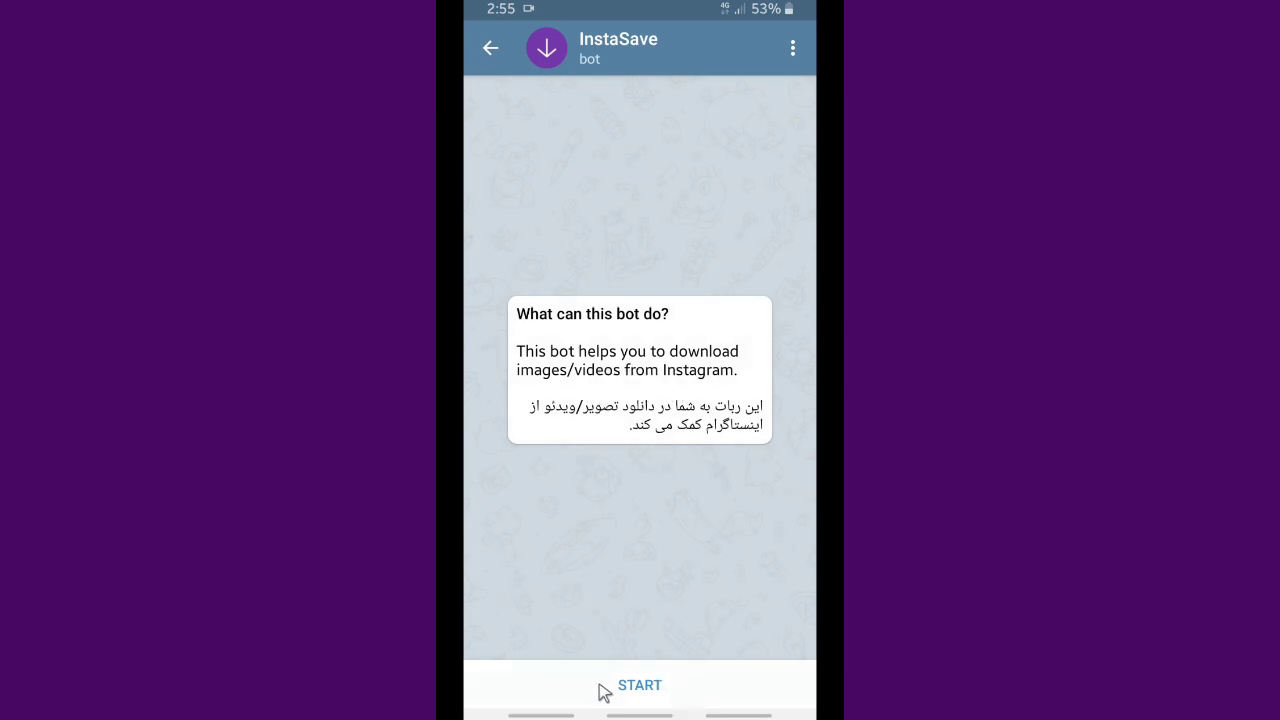
# Start the InstaSave bot and pick English as its language
pyautogui.click(630, 688)
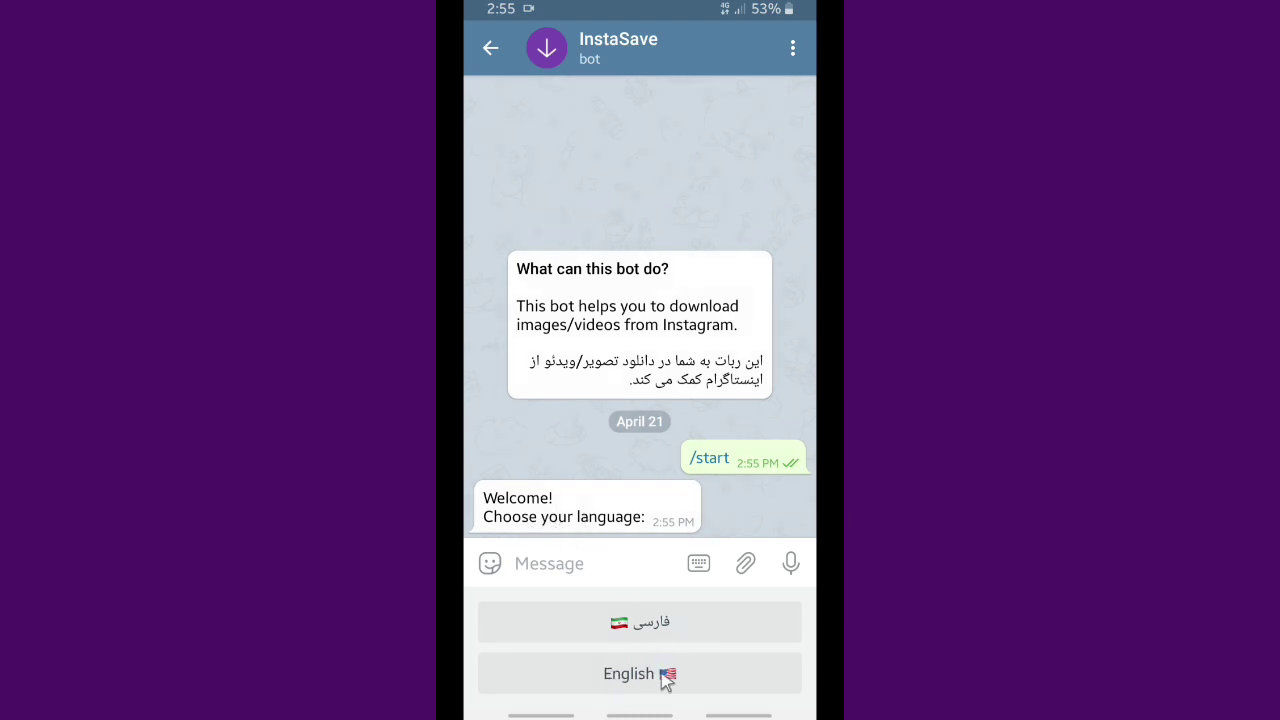
pyautogui.click(640, 674)
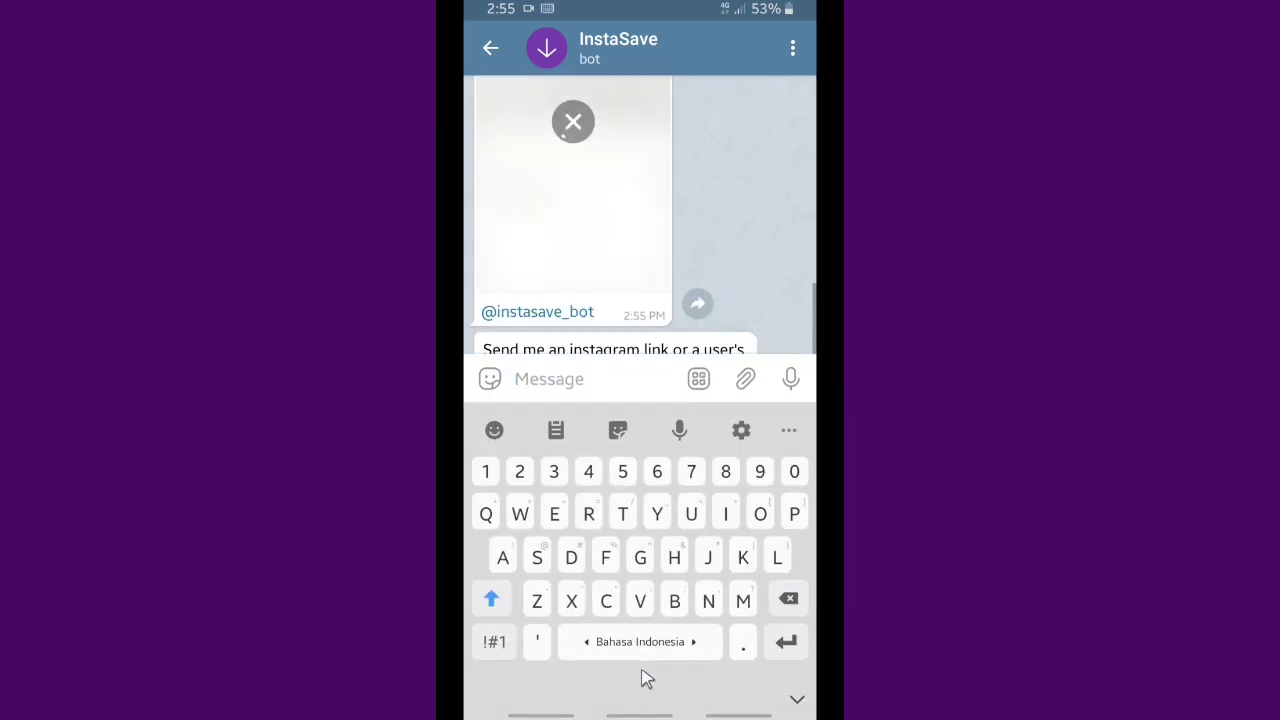
pyautogui.scroll(3, 646, 278)
pyautogui.scroll(-3, 603, 302)
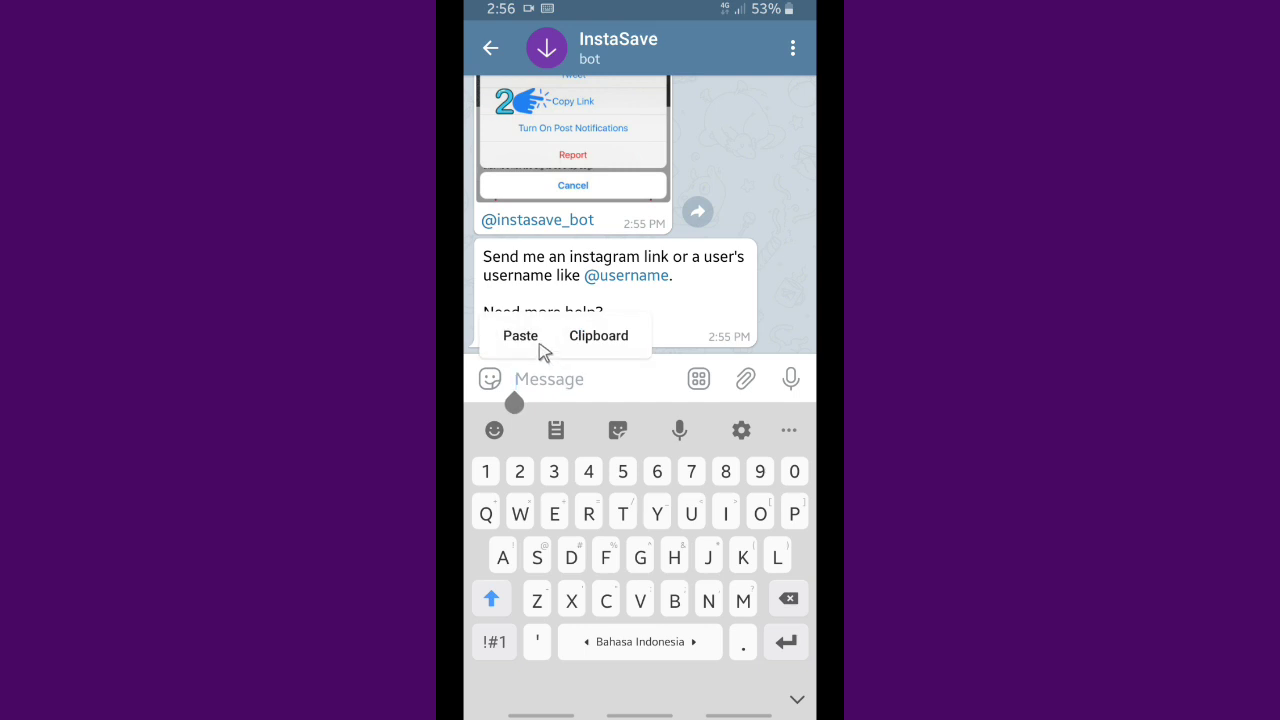
# Paste the copied Instagram link into the InstaSave chat and send it to receive the video
pyautogui.click(520, 336)
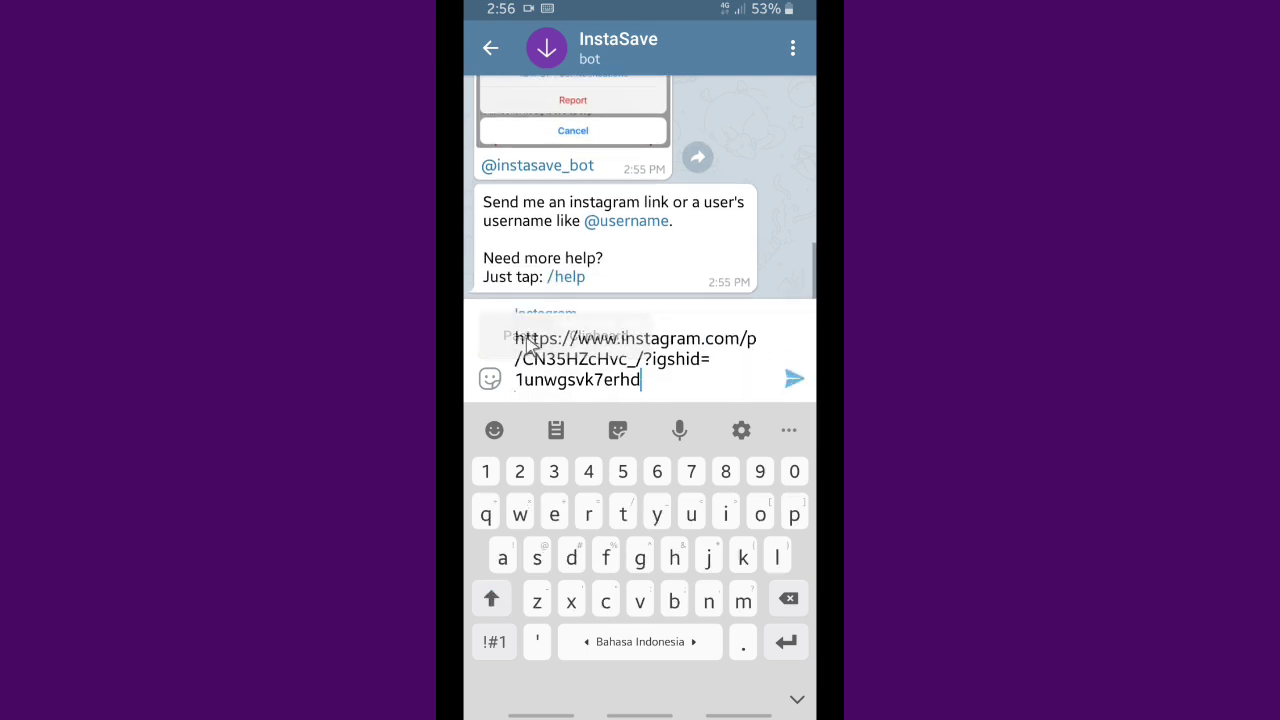
pyautogui.click(790, 381)
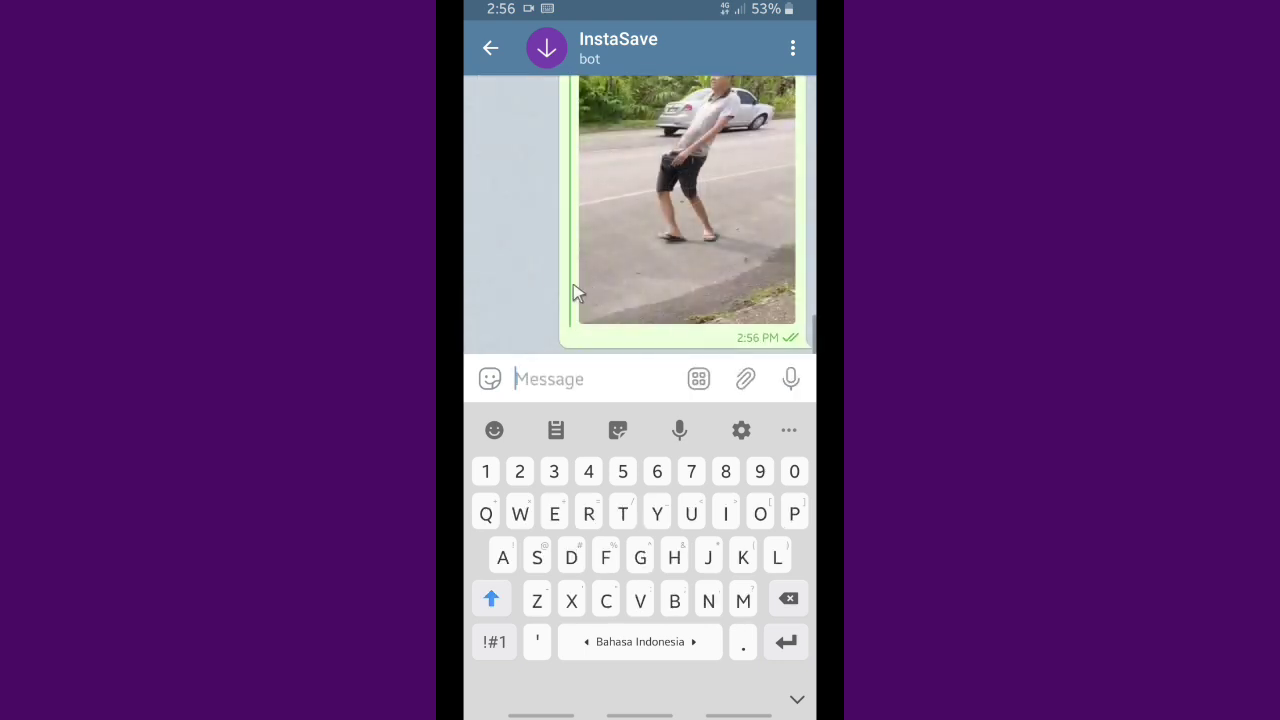
pyautogui.click(640, 282)
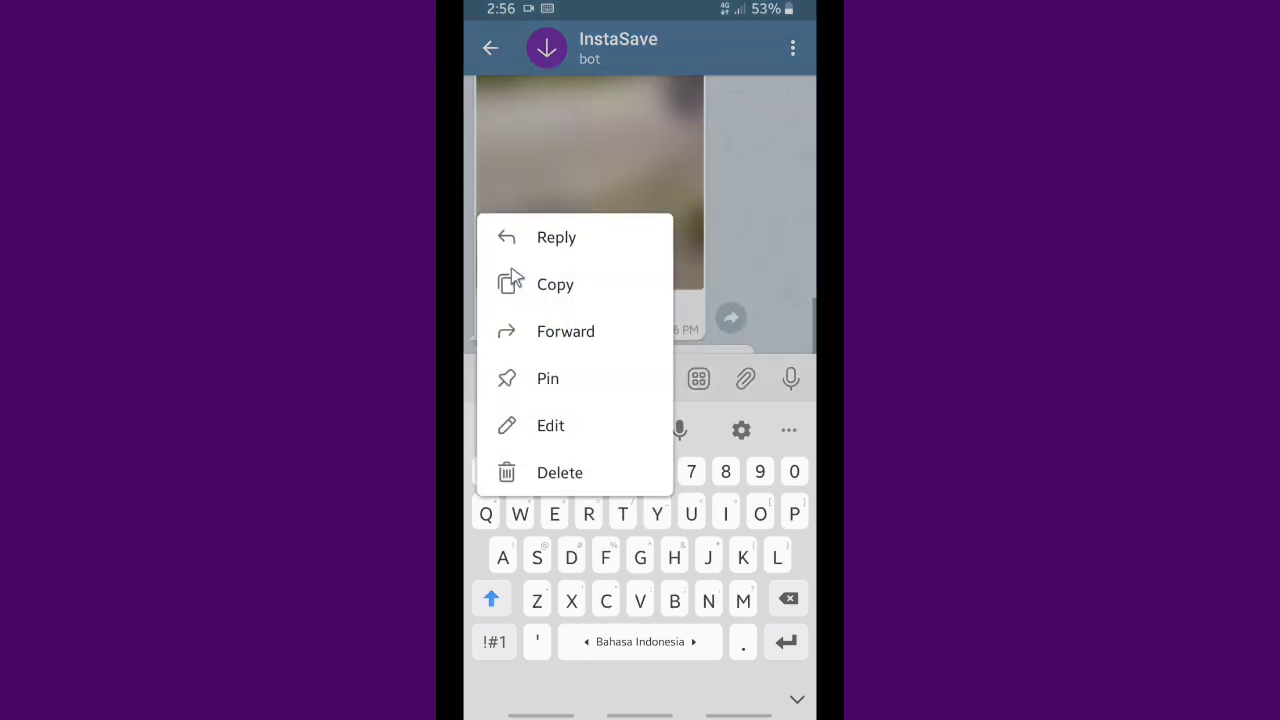
pyautogui.click(786, 198)
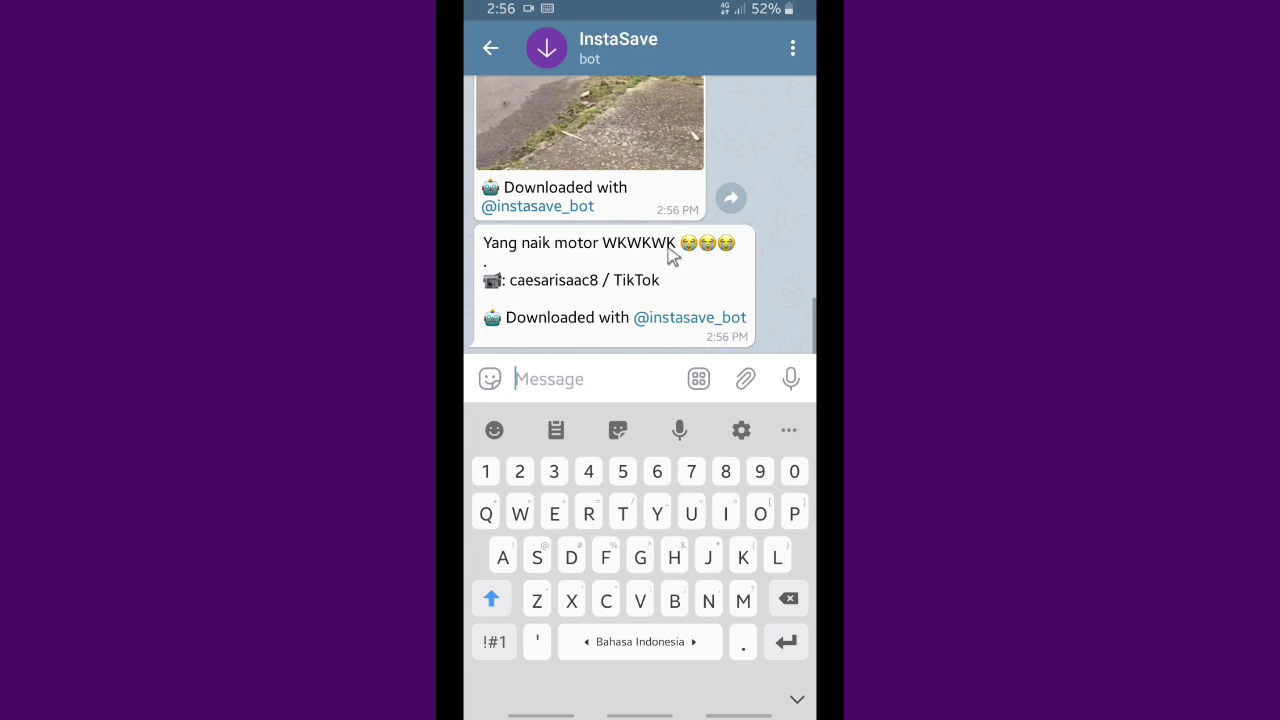
pyautogui.scroll(5, 598, 284)
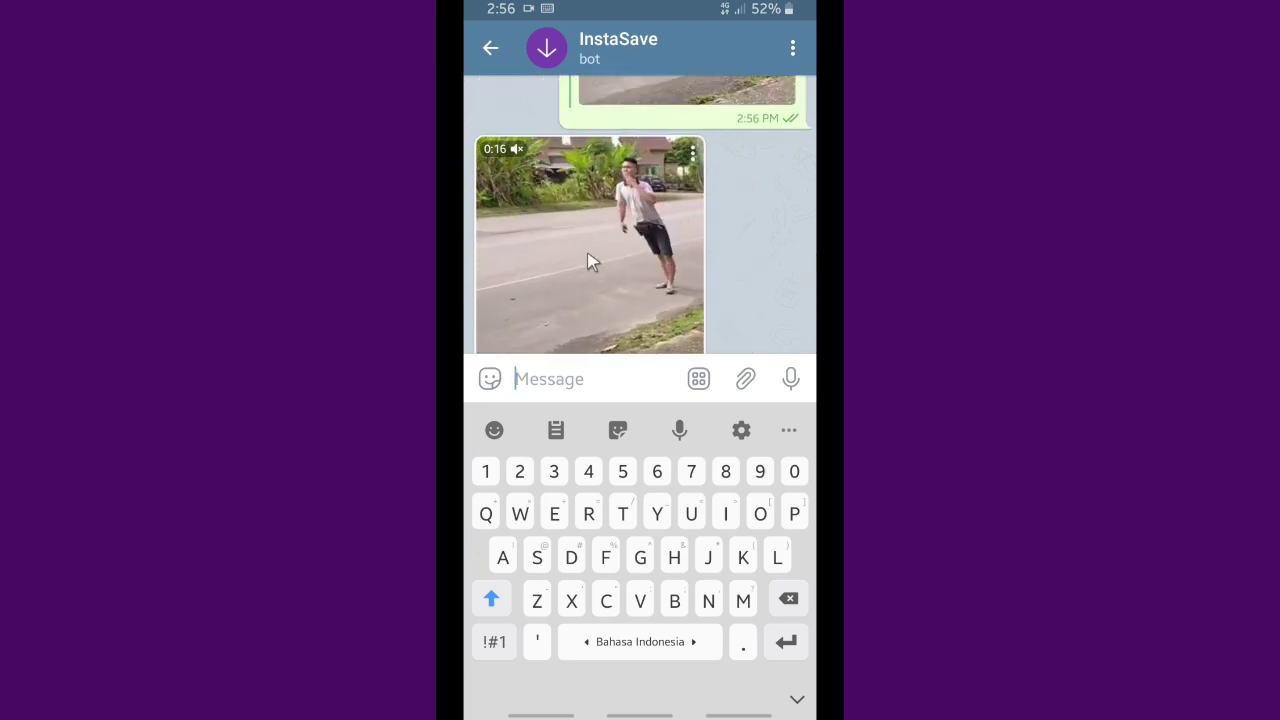
pyautogui.scroll(-1, 585, 240)
pyautogui.rightClick(745, 488)
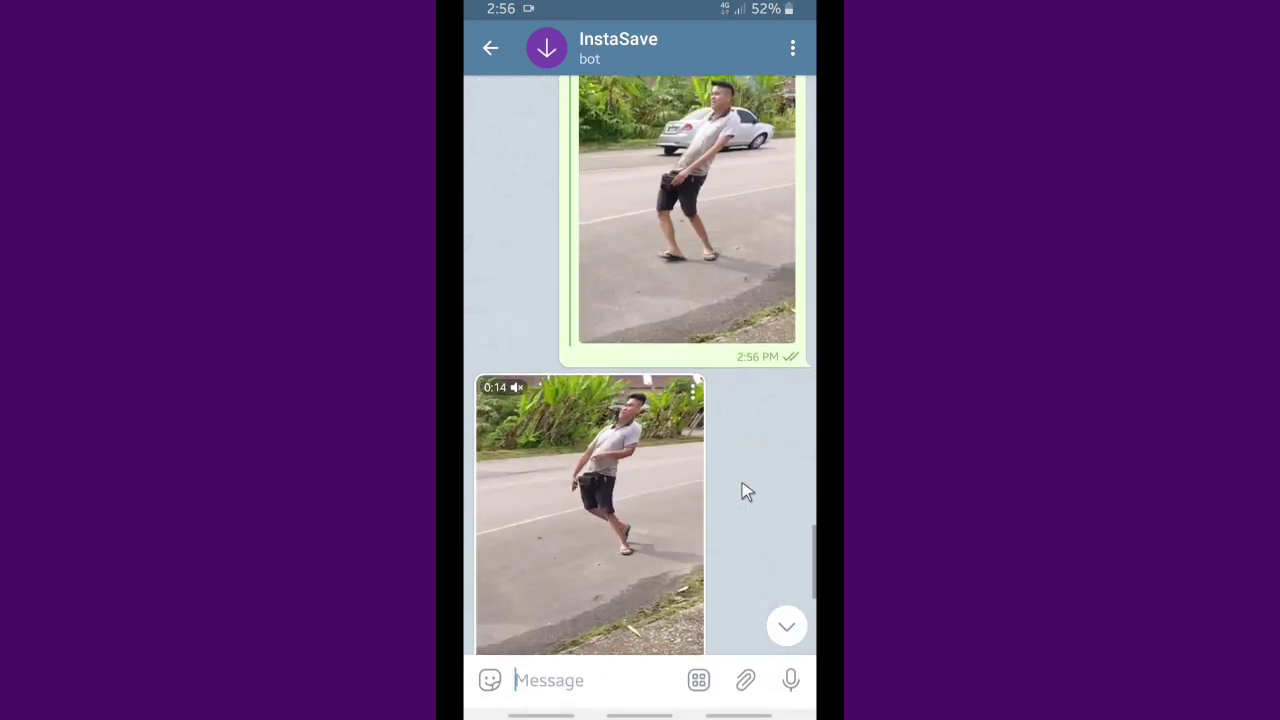
pyautogui.scroll(3, 729, 468)
pyautogui.scroll(-4, 700, 470)
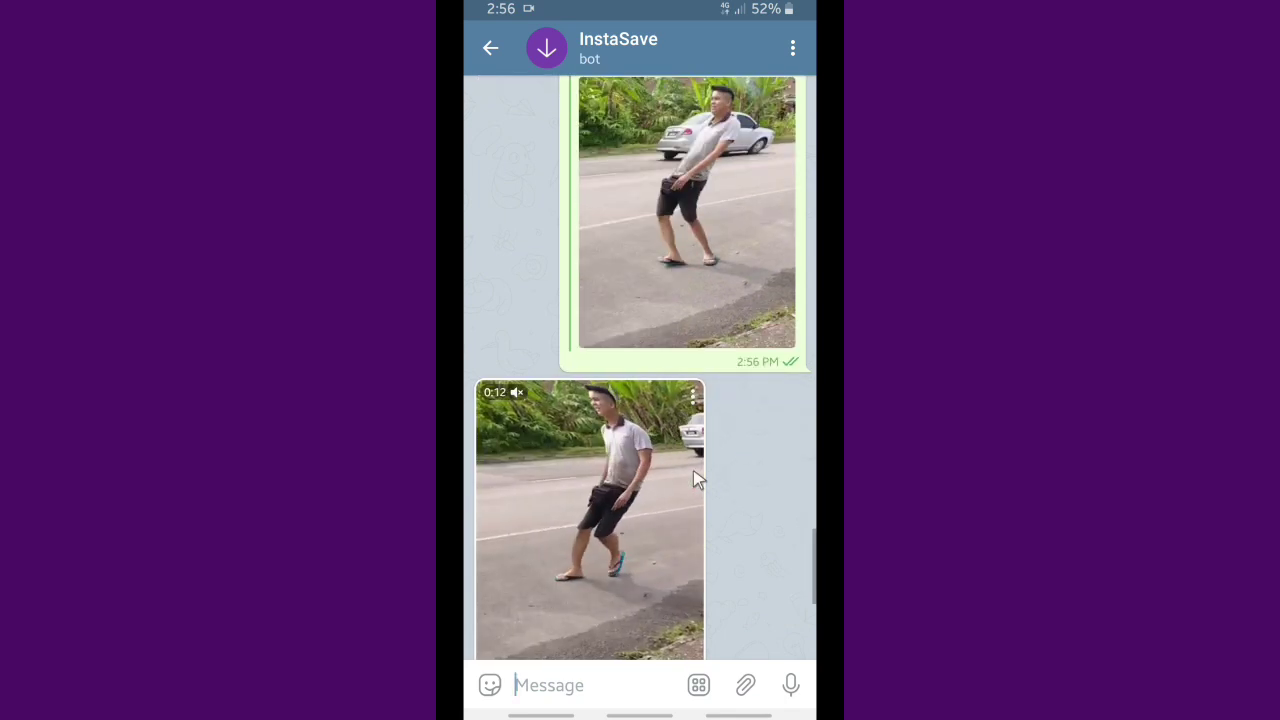
pyautogui.scroll(-1, 694, 474)
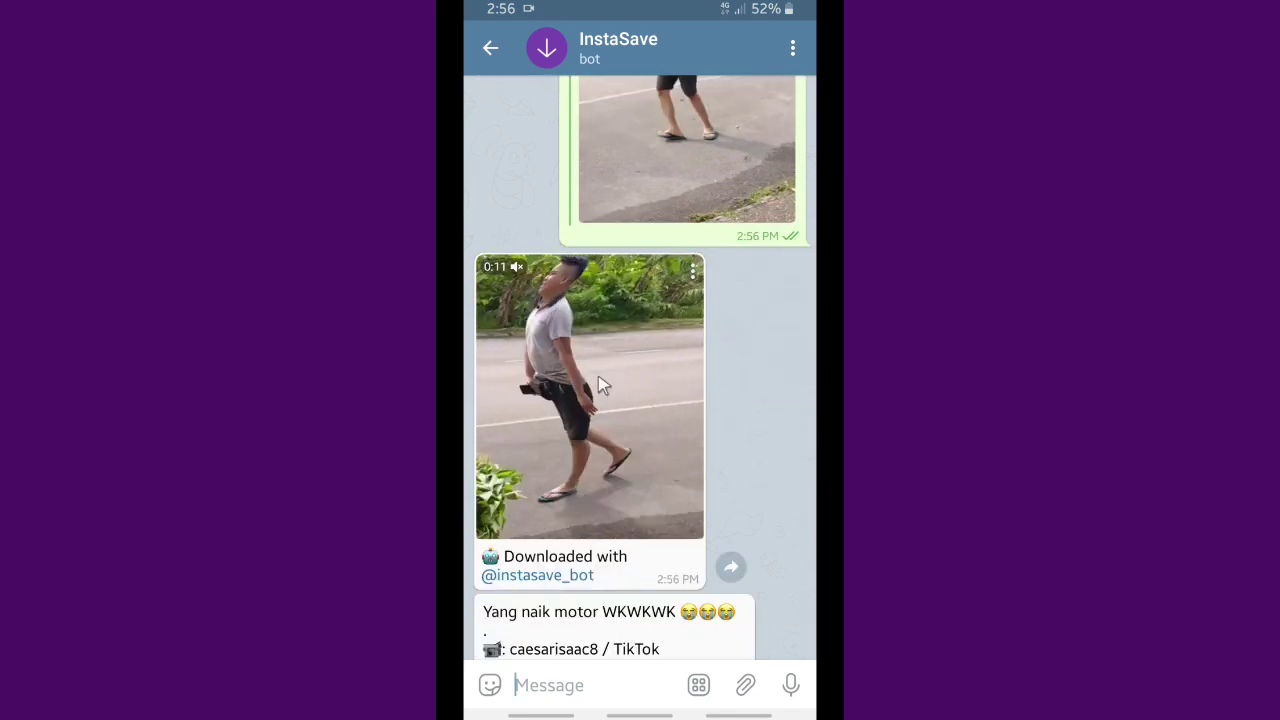
# Save the returned video to the gallery from the full-screen viewer, then go back to the chat list
pyautogui.click(590, 341)
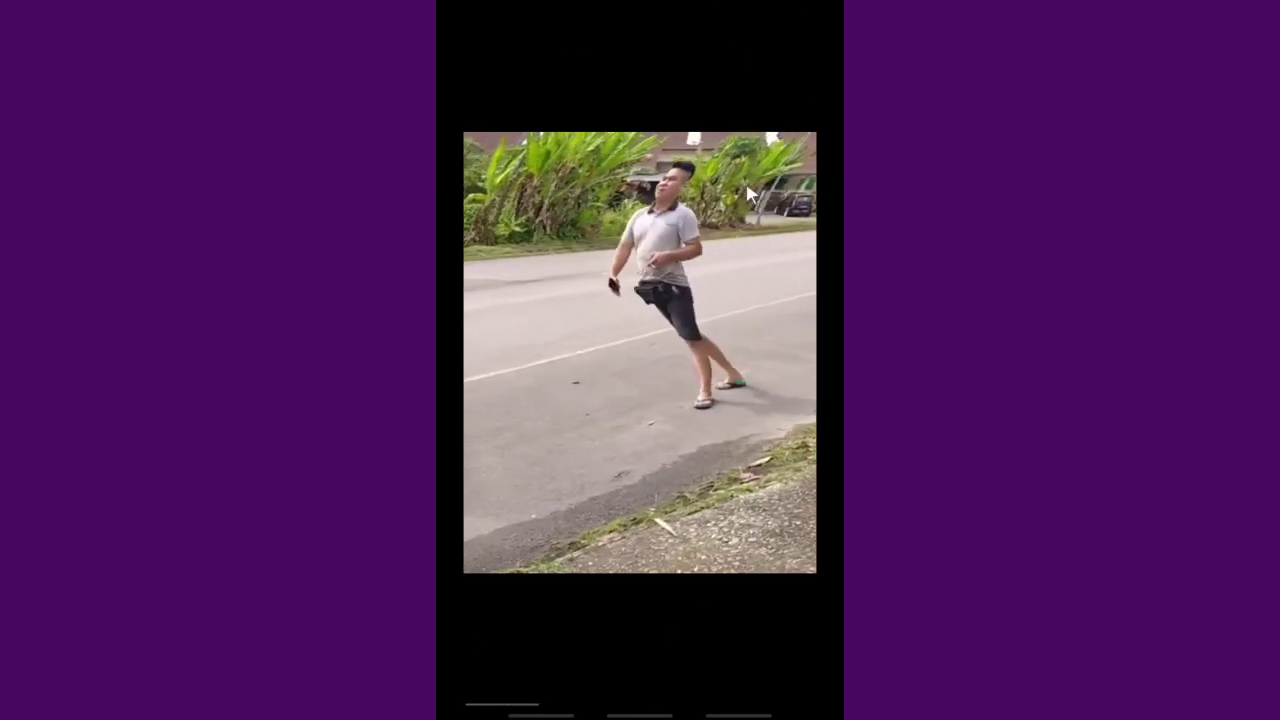
pyautogui.click(740, 190)
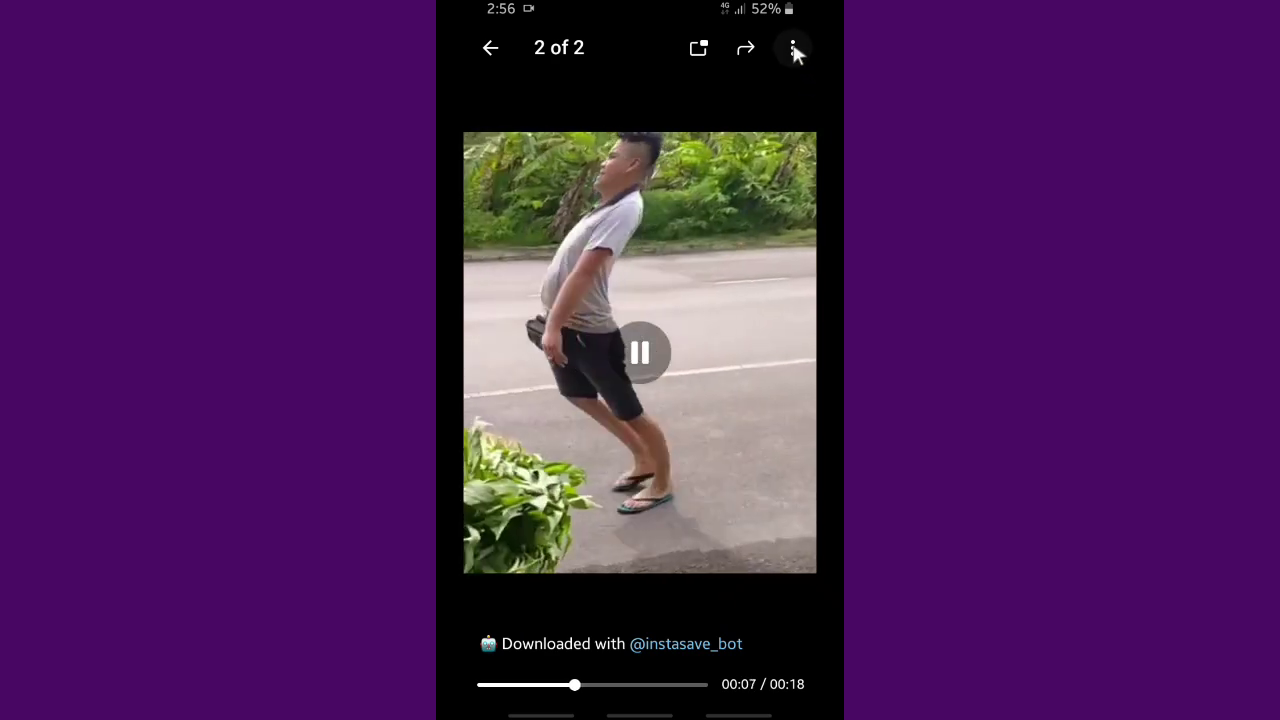
pyautogui.click(793, 57)
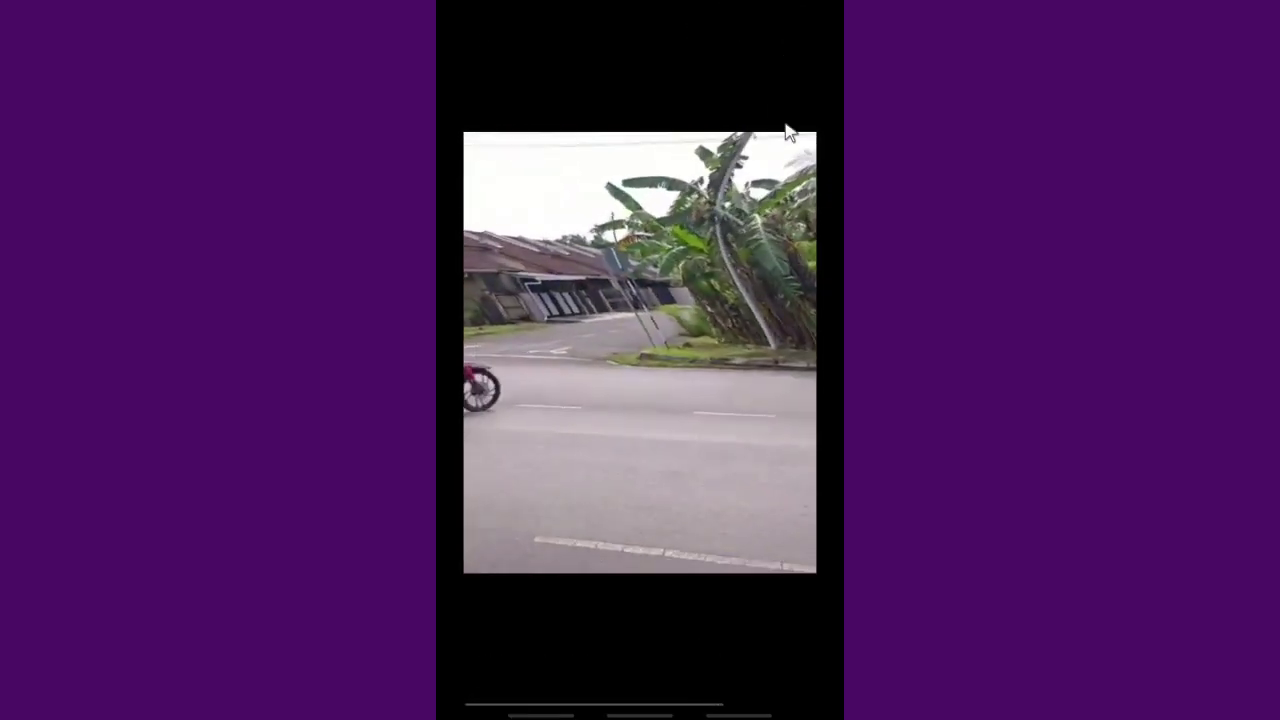
pyautogui.click(729, 190)
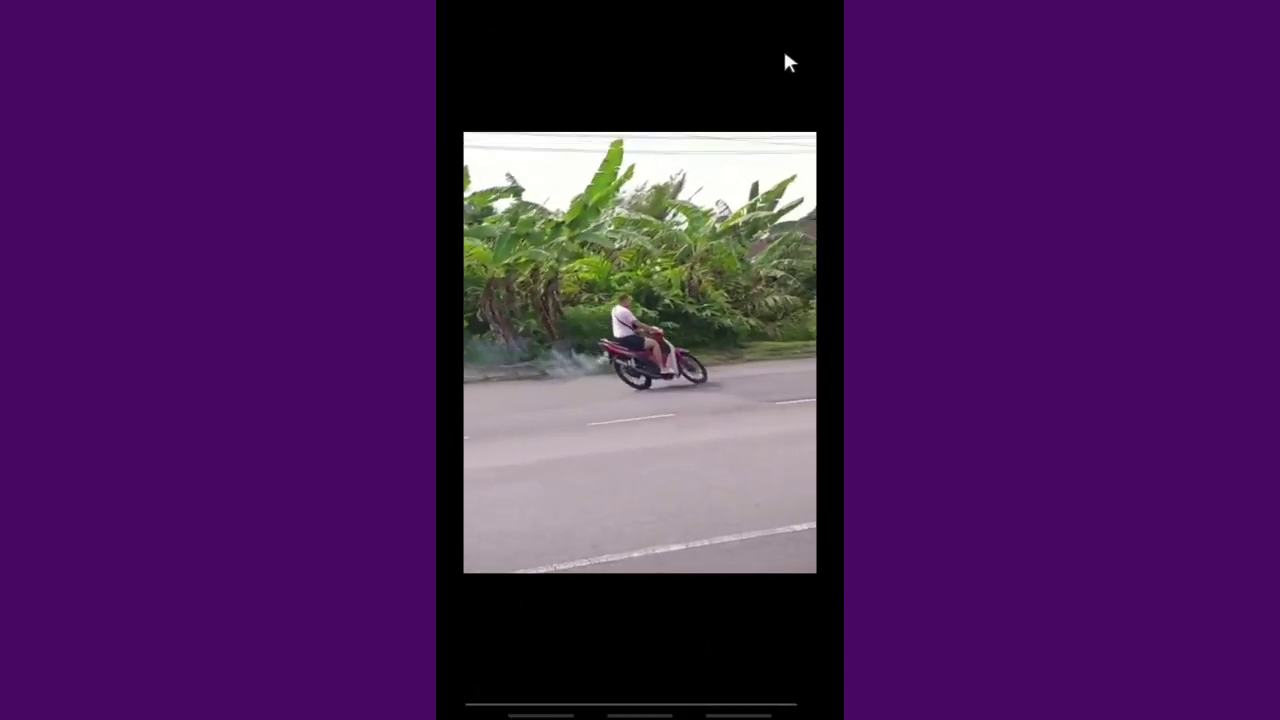
pyautogui.click(794, 50)
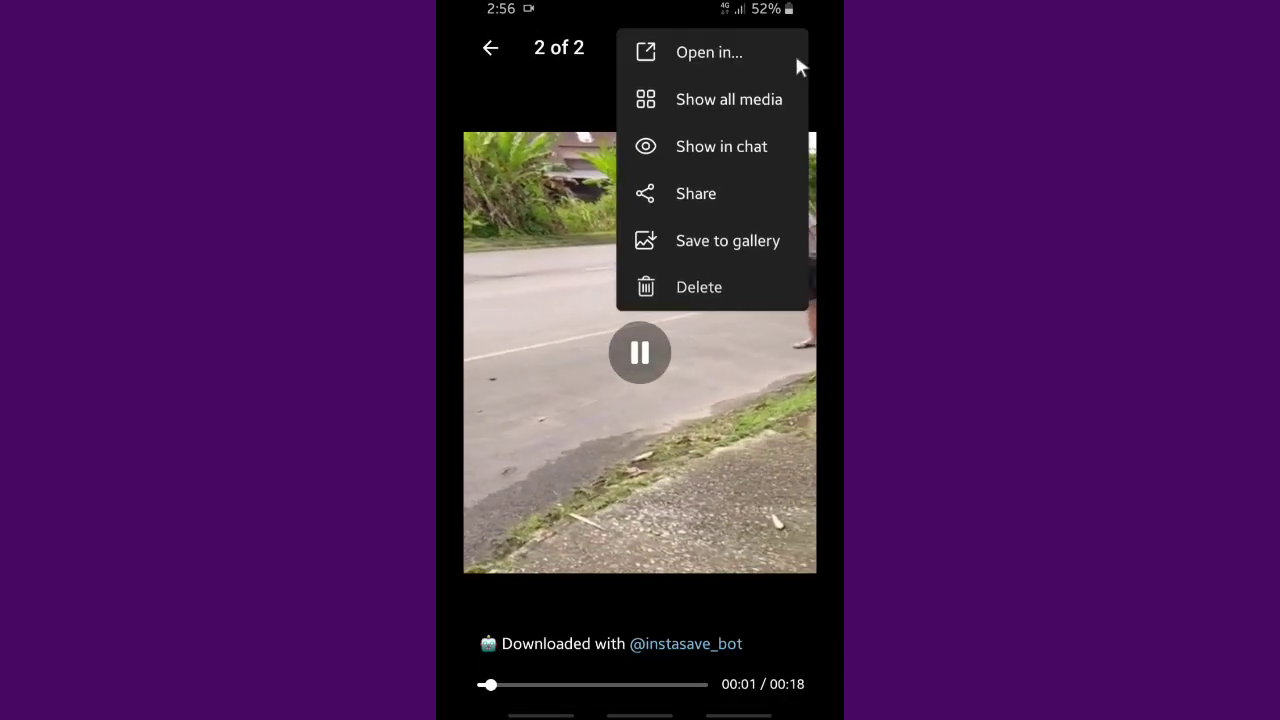
pyautogui.click(697, 243)
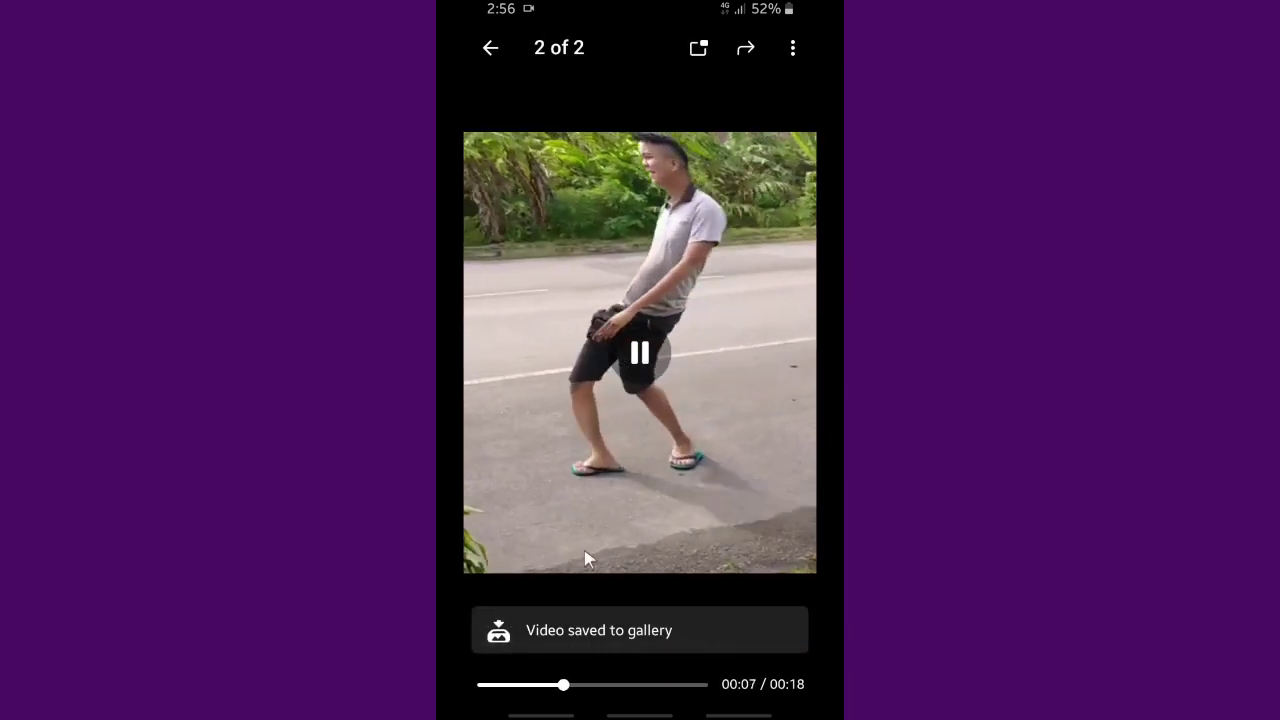
pyautogui.rightClick(632, 491)
pyautogui.rightClick(720, 482)
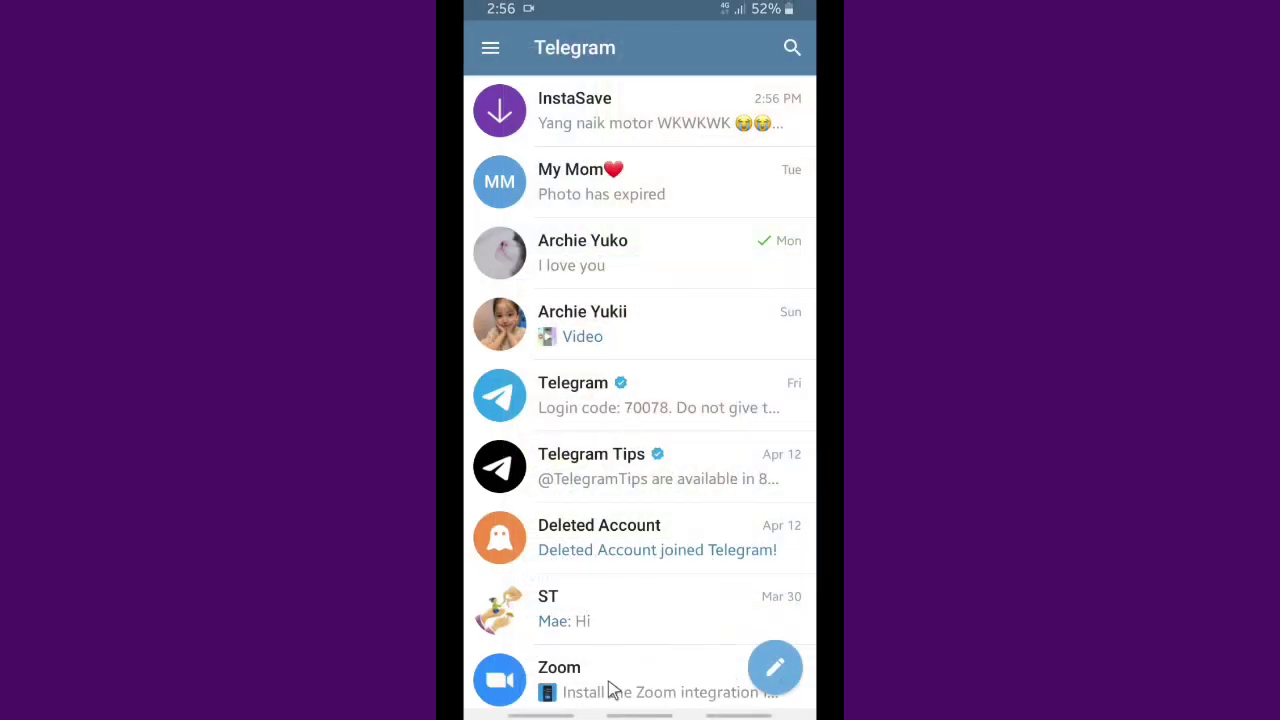
# Open Samsung Gallery's Telegram album and play the saved video with sound on
pyautogui.rightClick(620, 600)
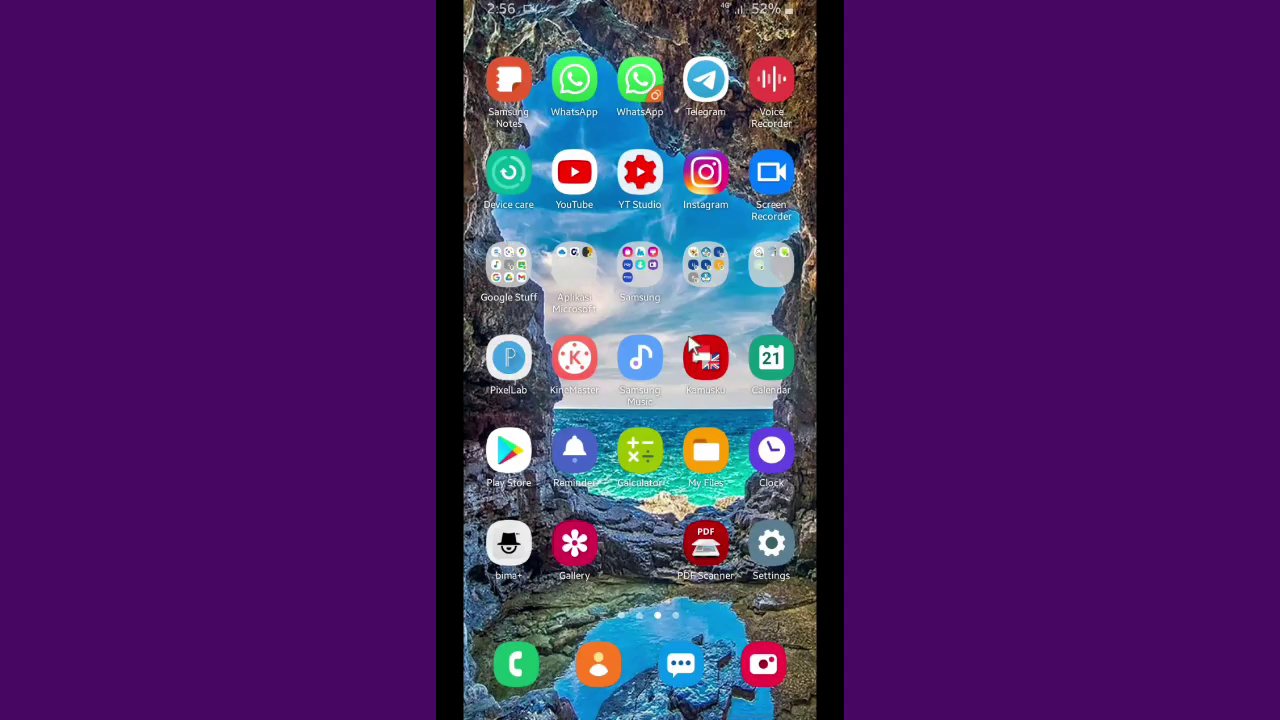
pyautogui.click(575, 548)
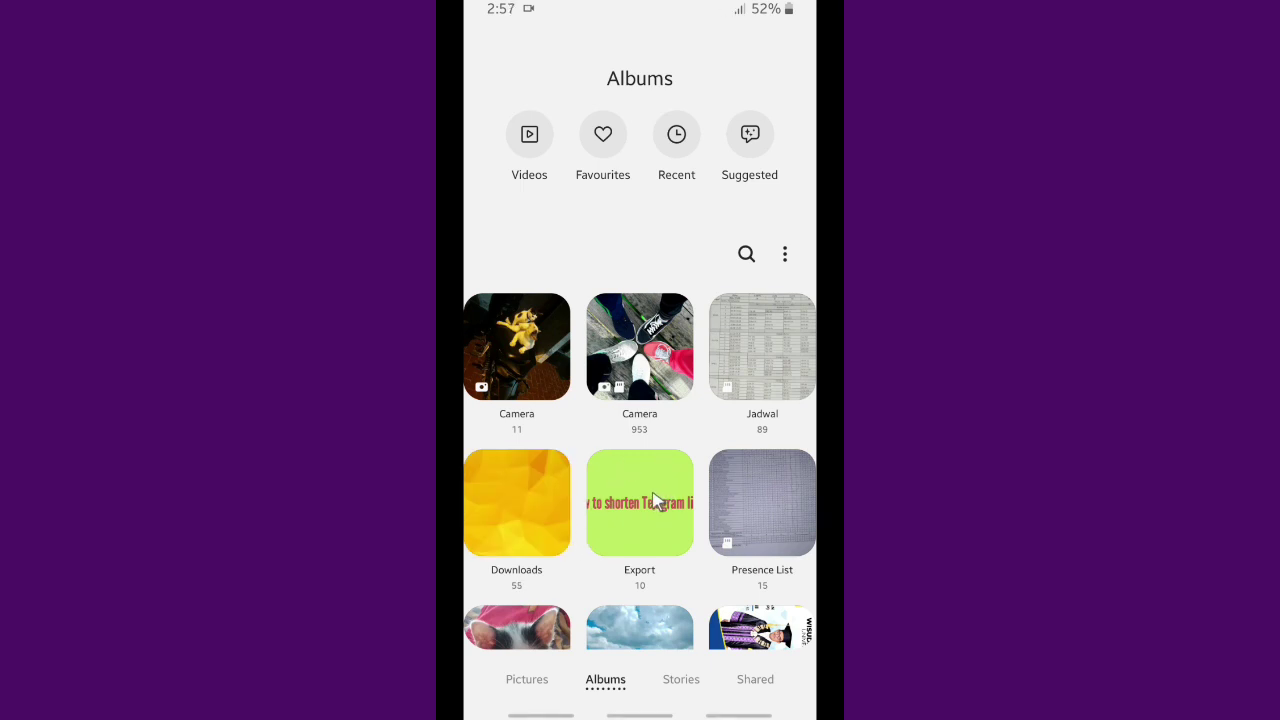
pyautogui.scroll(-5, 655, 500)
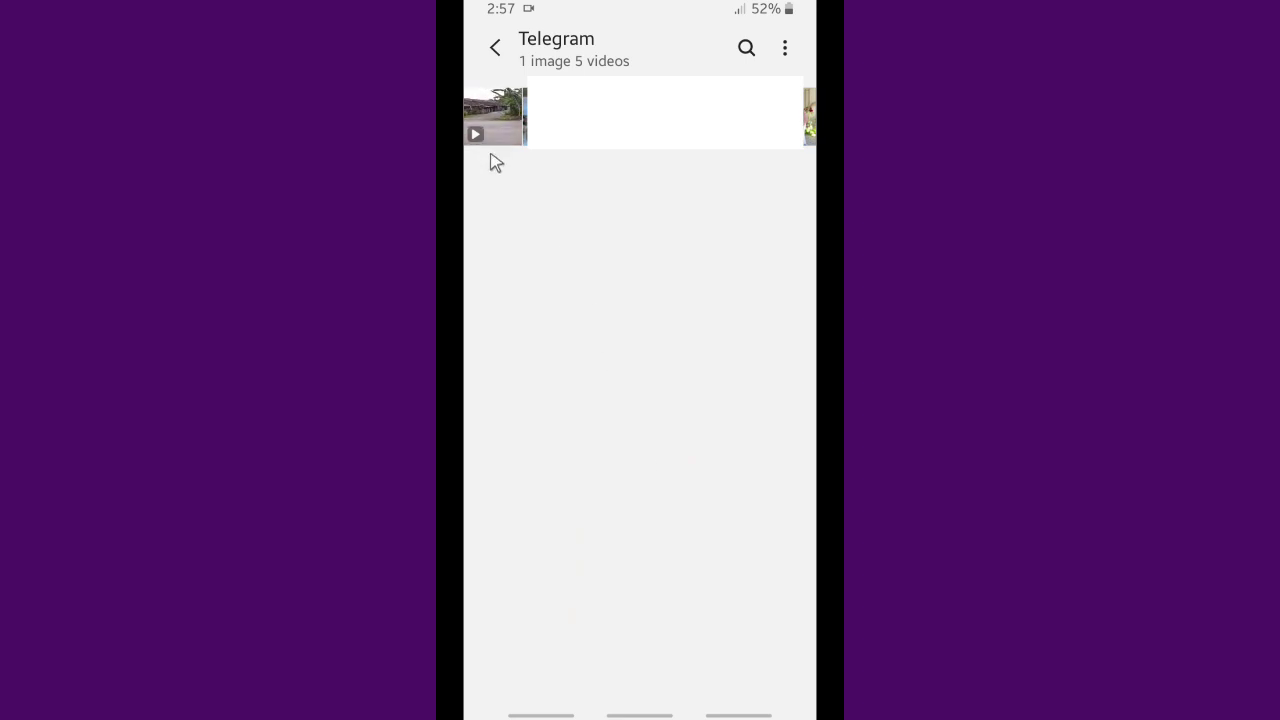
pyautogui.click(499, 127)
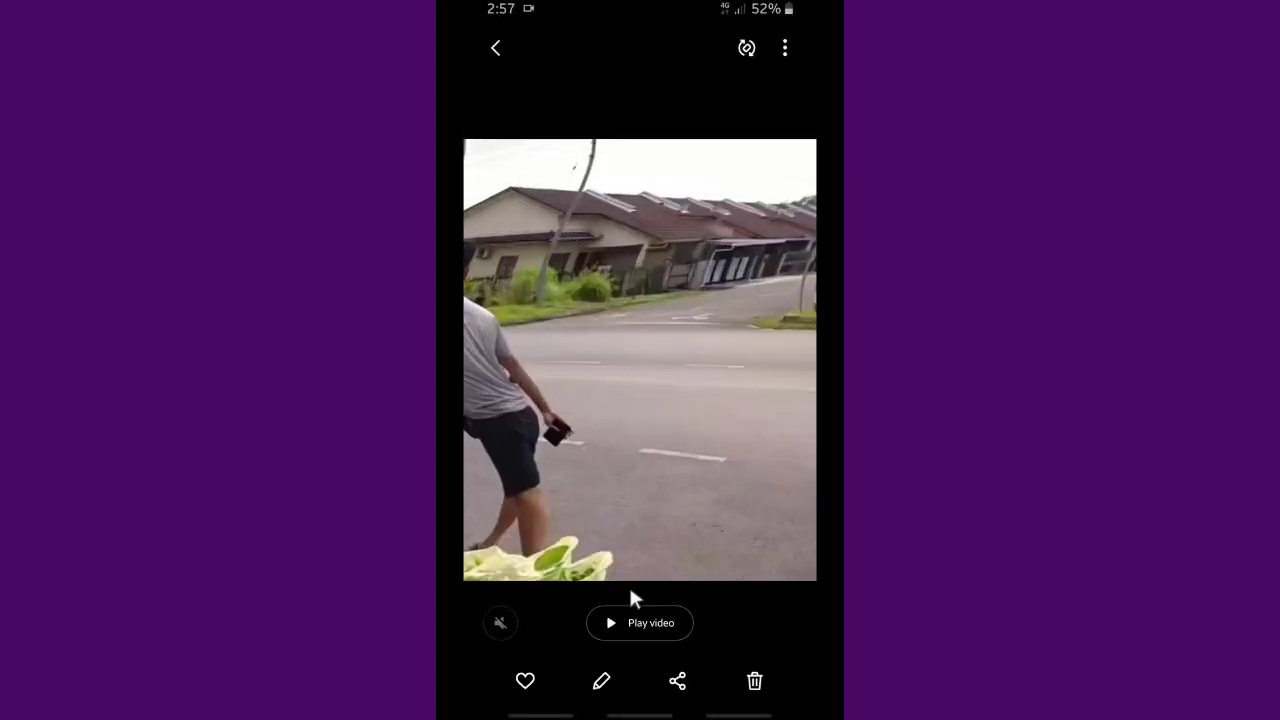
pyautogui.click(516, 626)
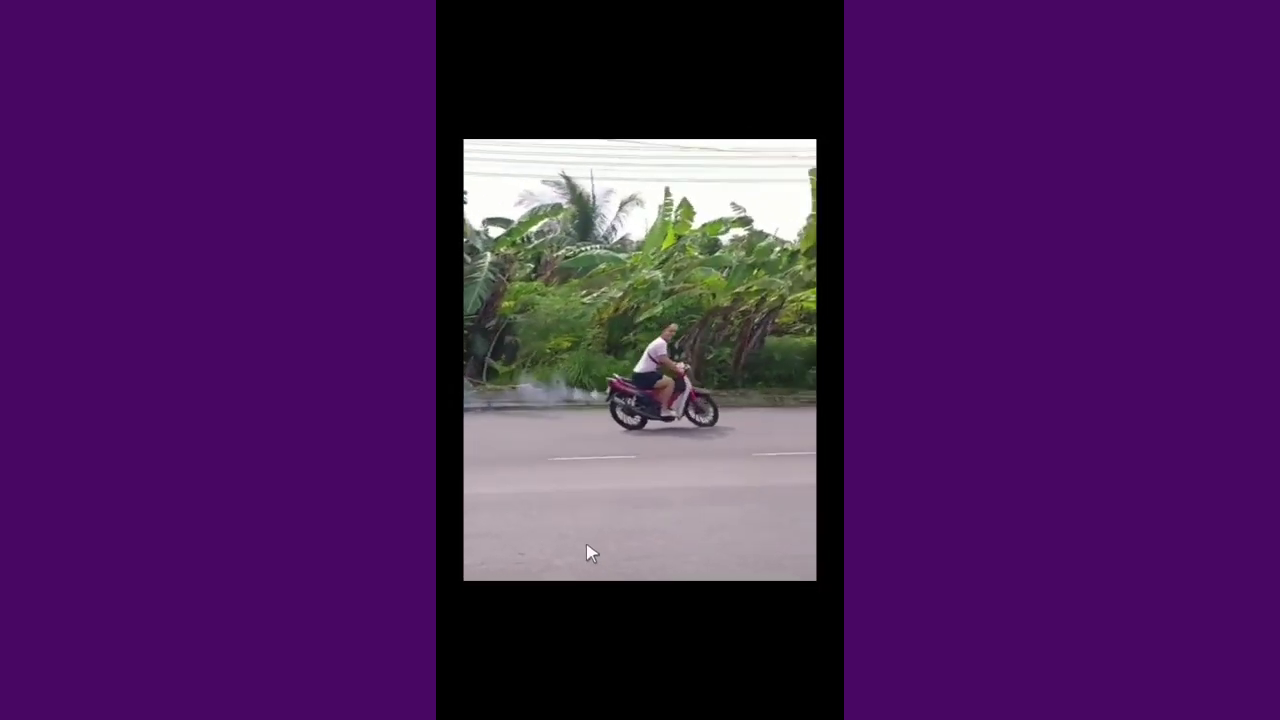
# Check the video's details (0:18, Pictures/Telegram), then return to the home screen
pyautogui.moveTo(590, 545); pyautogui.dragTo(638, 68)
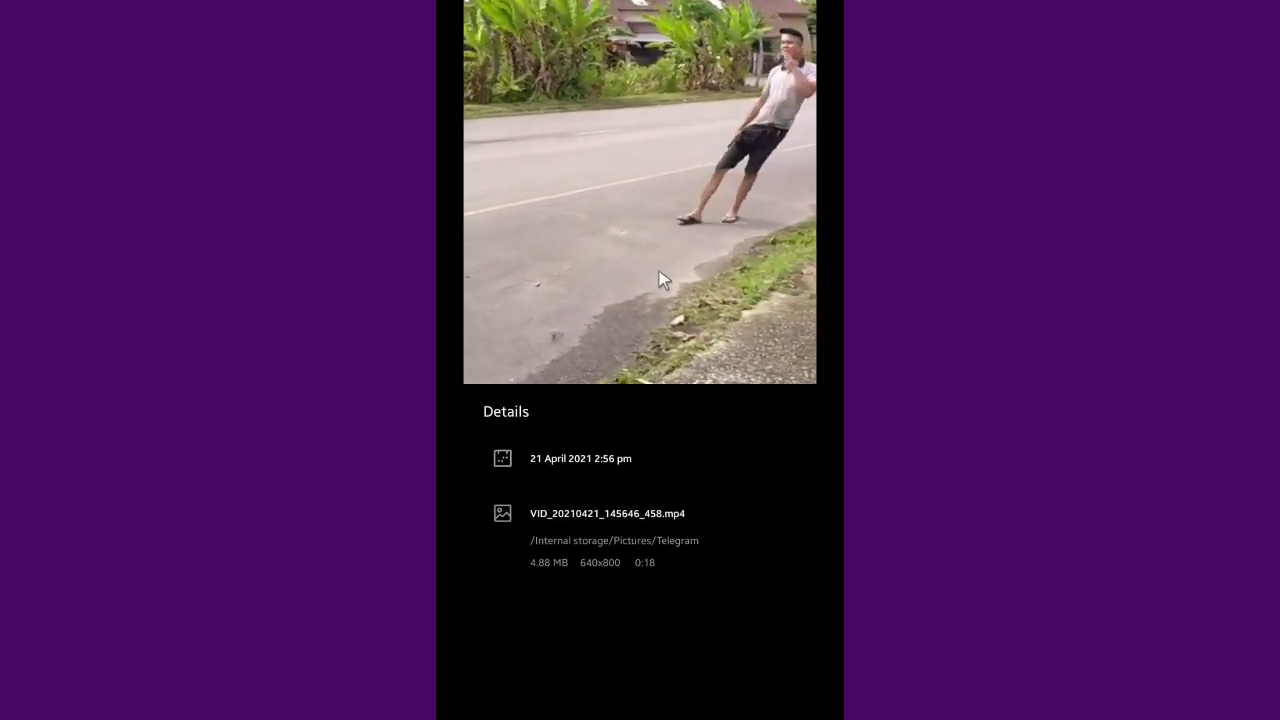
pyautogui.moveTo(686, 554); pyautogui.dragTo(675, 692)
pyautogui.rightClick(669, 689)
pyautogui.middleClick(669, 689)
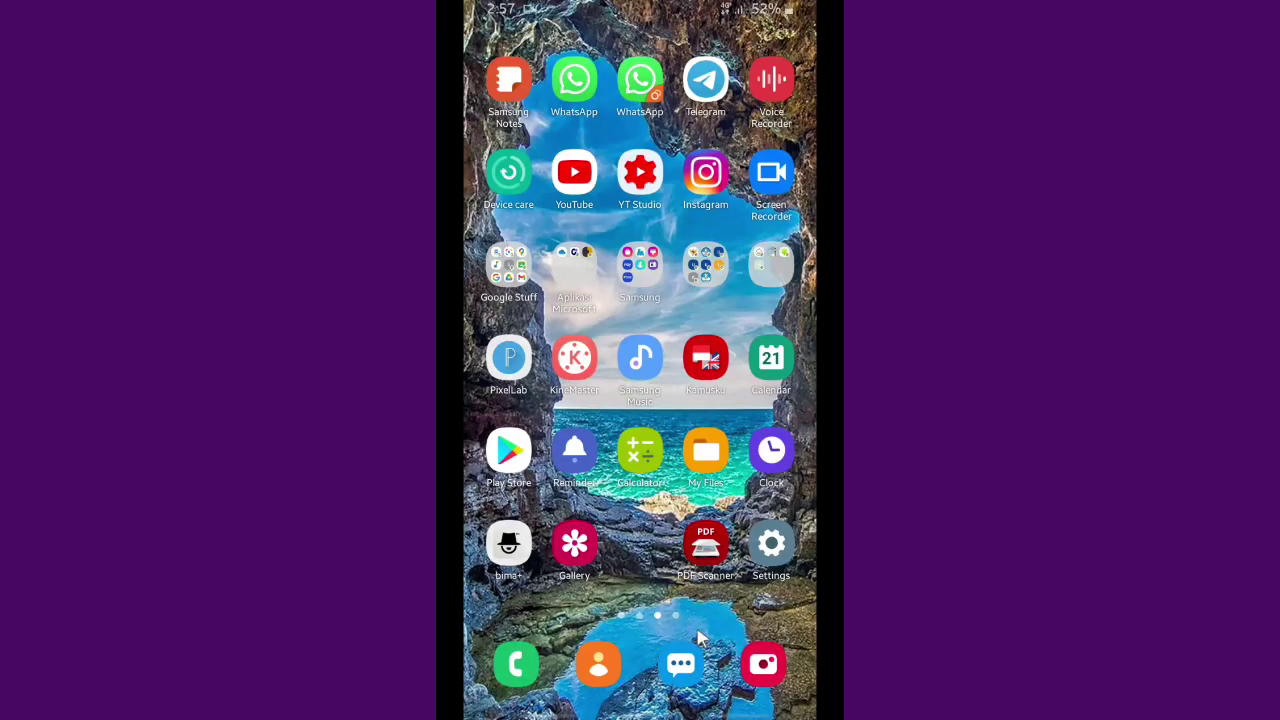